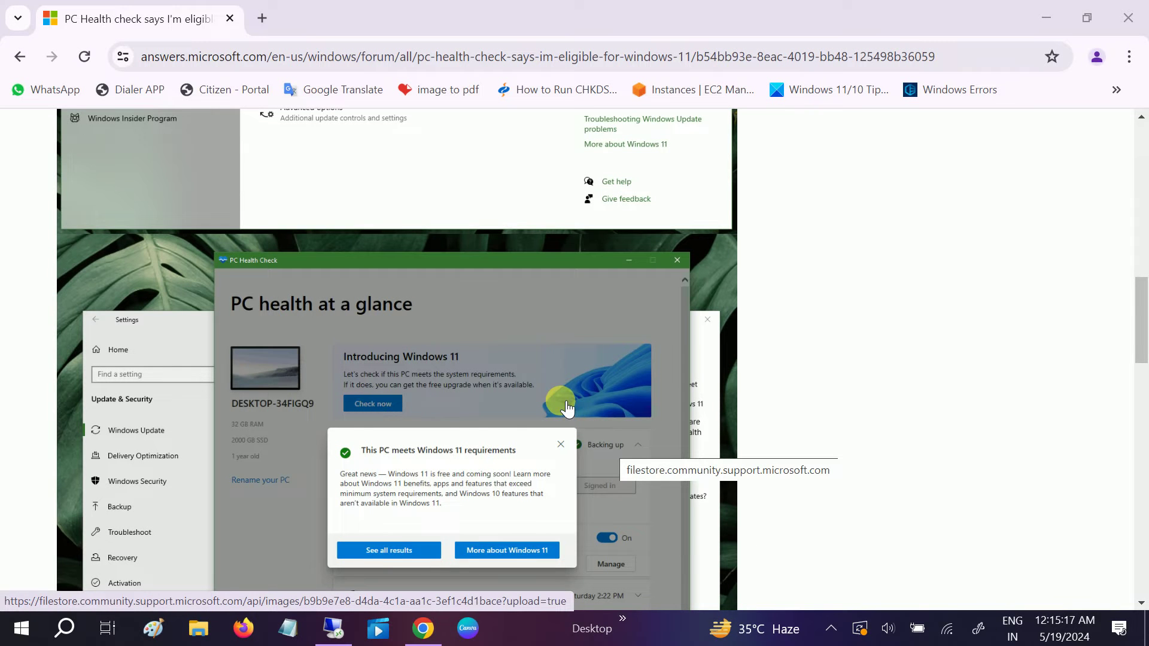
Read the Community answer, highlighting its download instruction, the Windows 11 Installation Assistant name and 'Go to this link:'
scroll(567, 409, "down", 2)
scroll(321, 329, "up", 1)
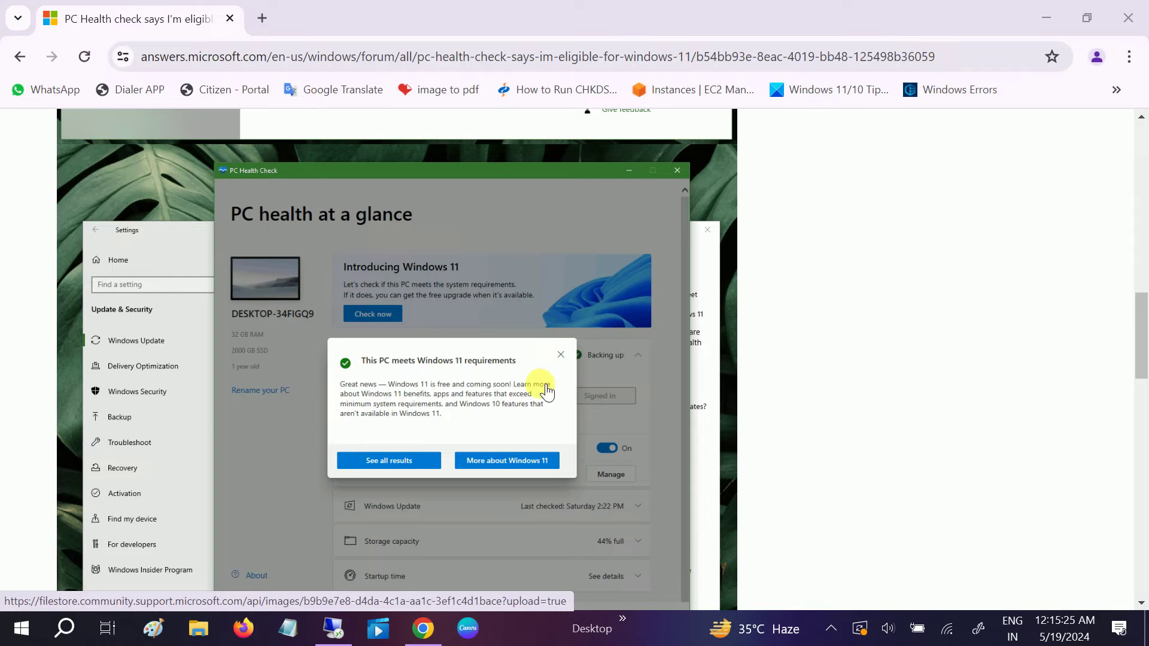
scroll(510, 388, "up", 10)
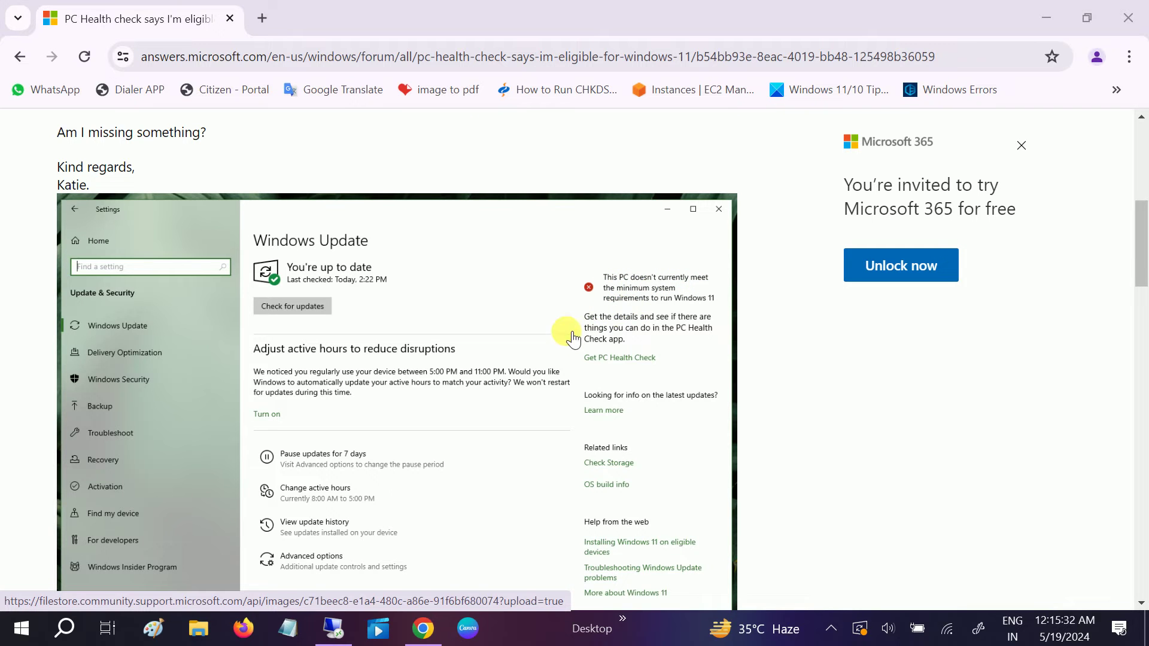
scroll(274, 187, "down", 10)
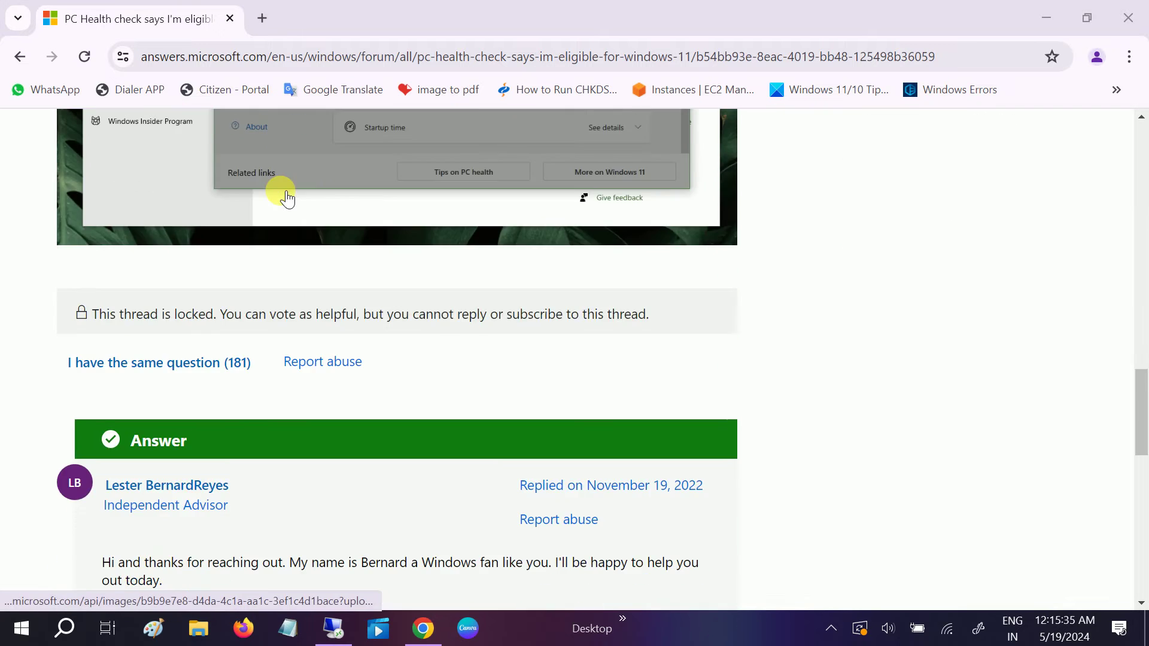
scroll(287, 195, "up", 5)
scroll(288, 198, "up", 8)
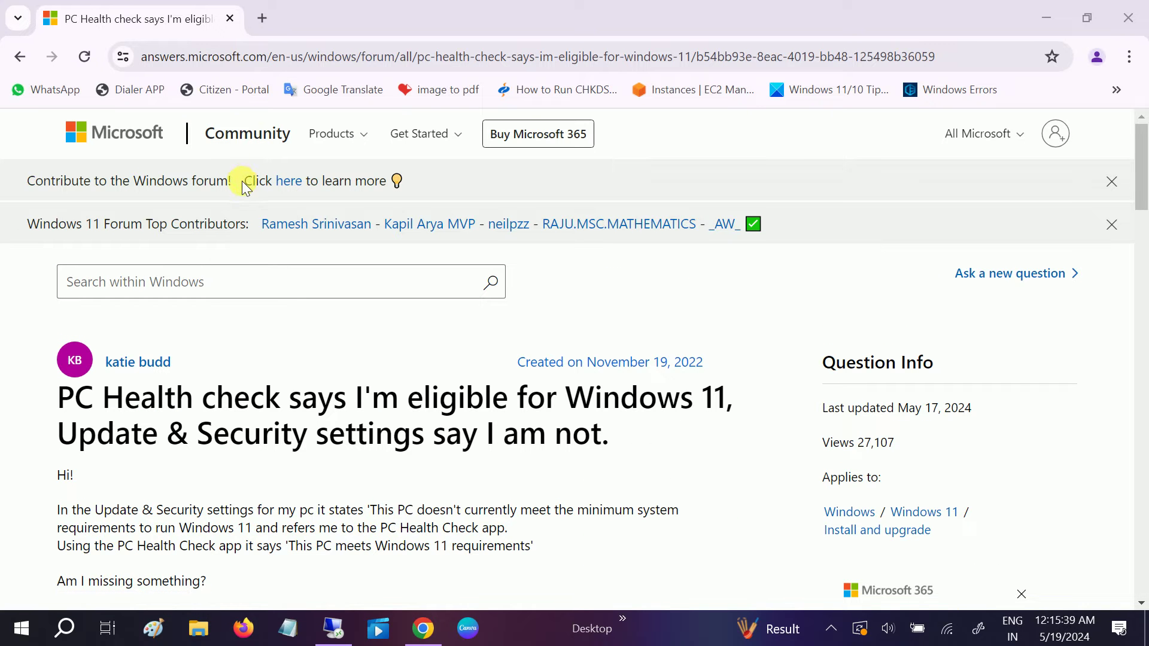
scroll(296, 377, "down", 15)
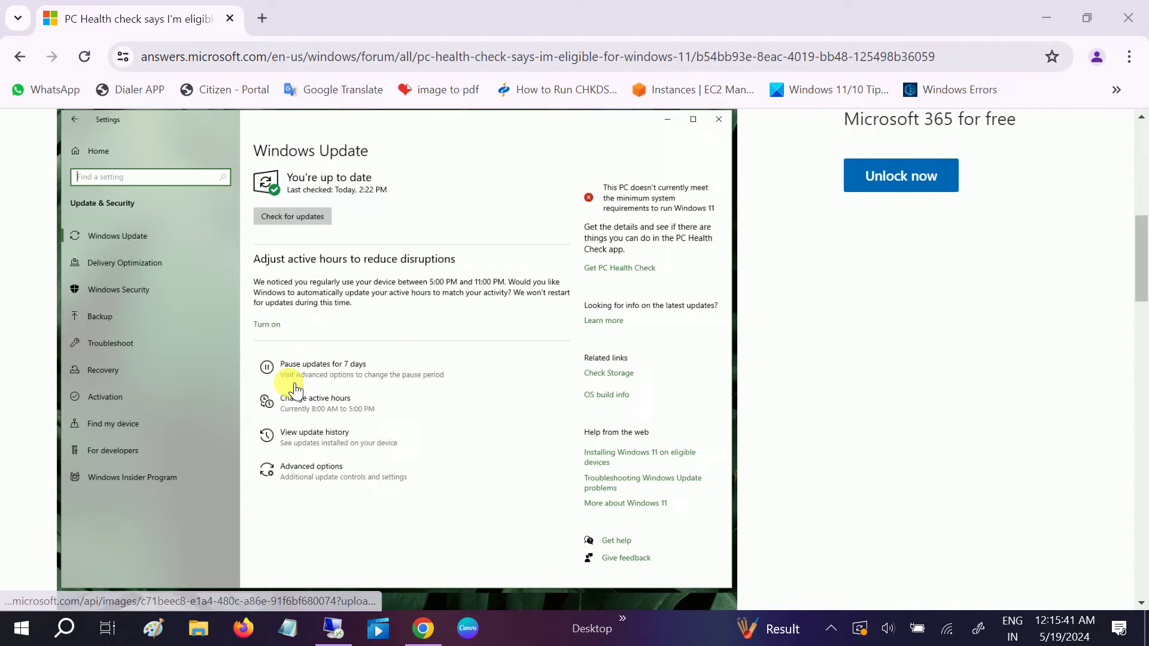
scroll(297, 365, "down", 6)
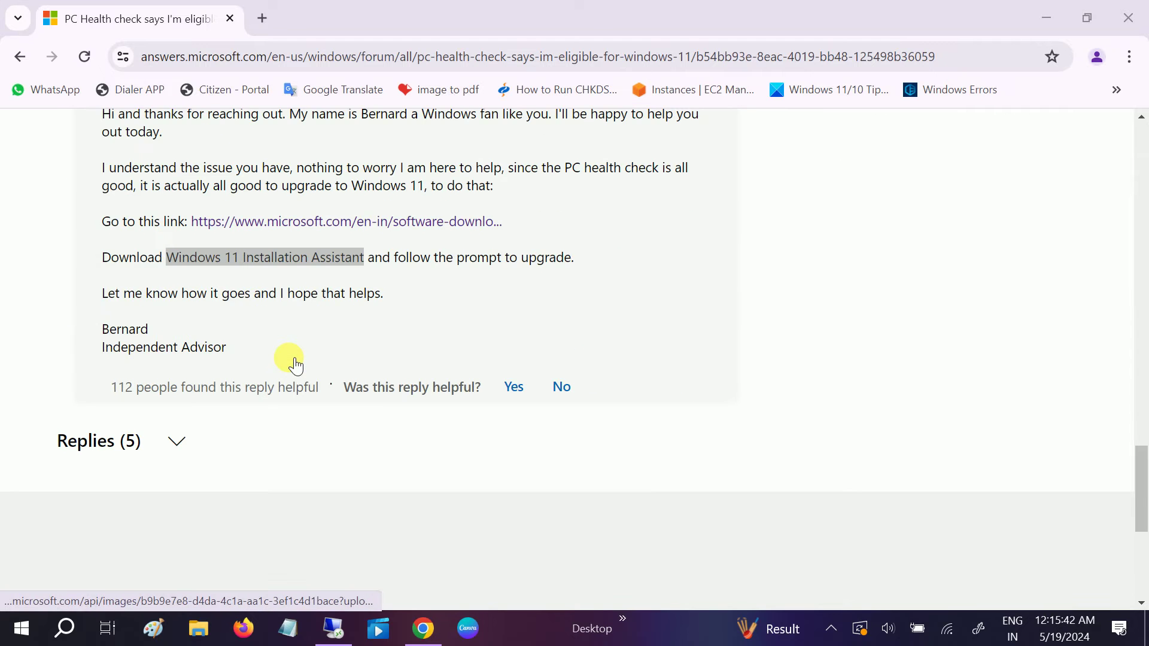
scroll(288, 356, "up", 2)
left_click(178, 362)
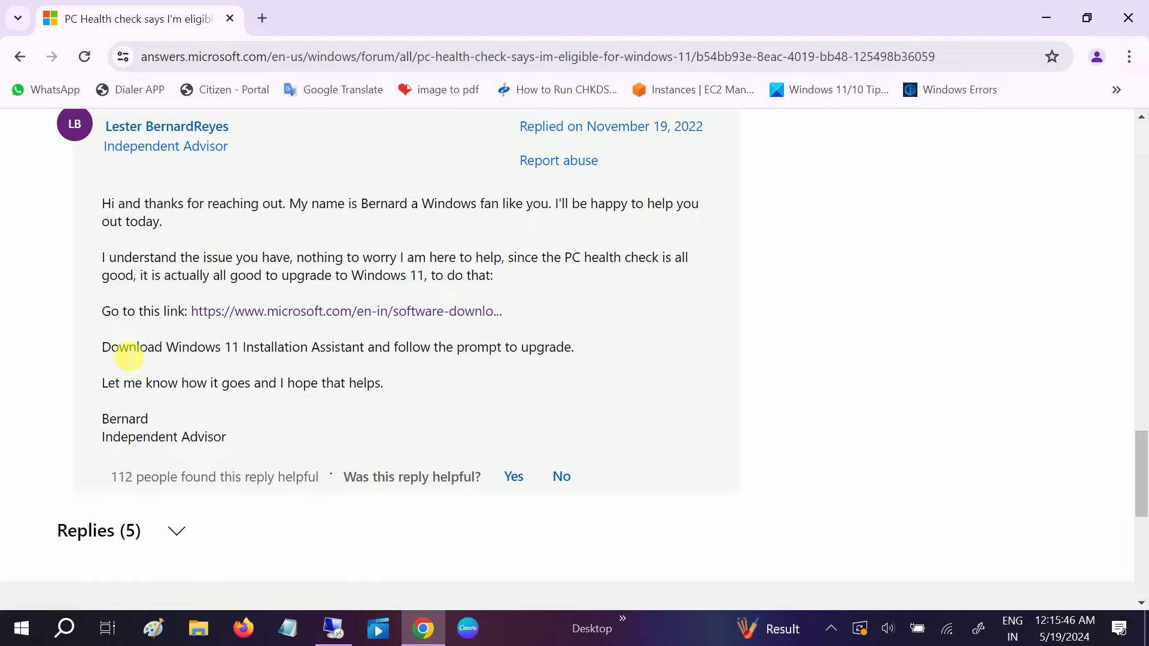
left_click_drag(102, 349, 411, 350)
left_click(413, 350)
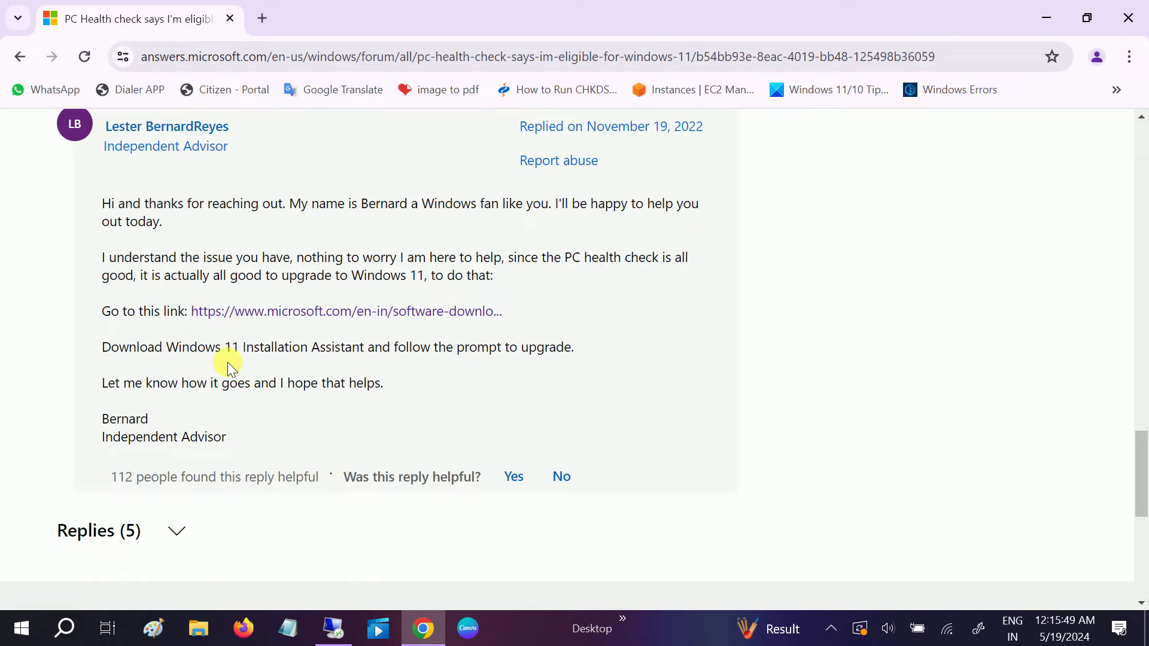
left_click_drag(164, 351, 373, 355)
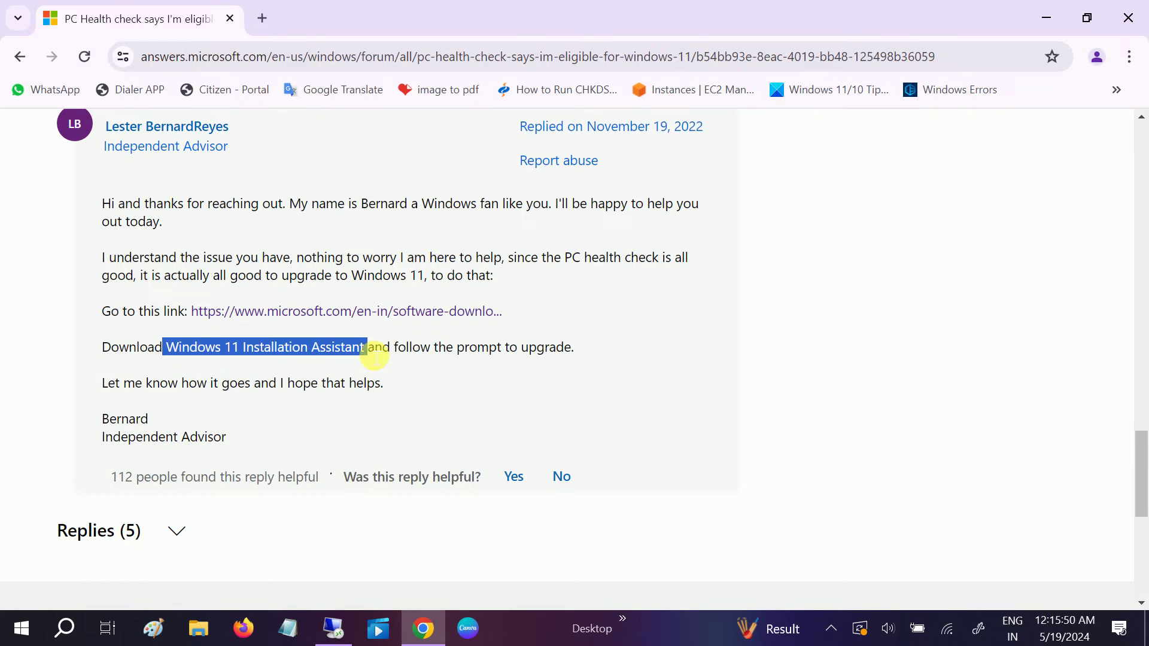
left_click(417, 358)
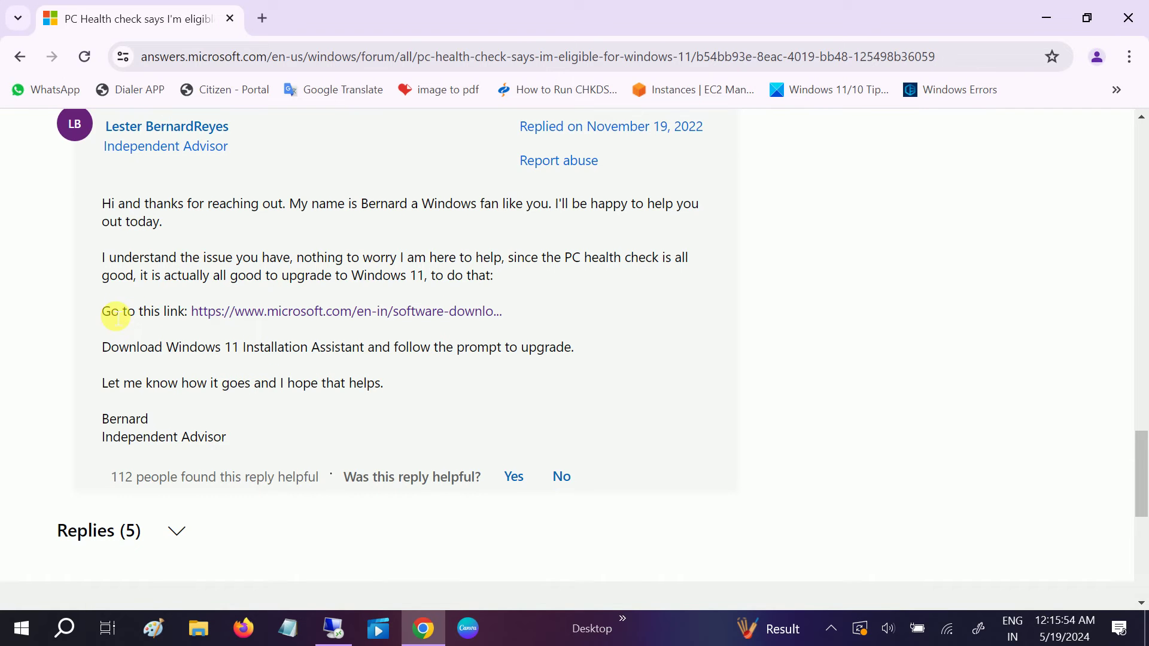
left_click_drag(99, 312, 192, 316)
Open the answer's microsoft.com download link in a new tab, select 'Windows 11 Installation Assistant', and start a blank tab
scroll(197, 306, "up", 4)
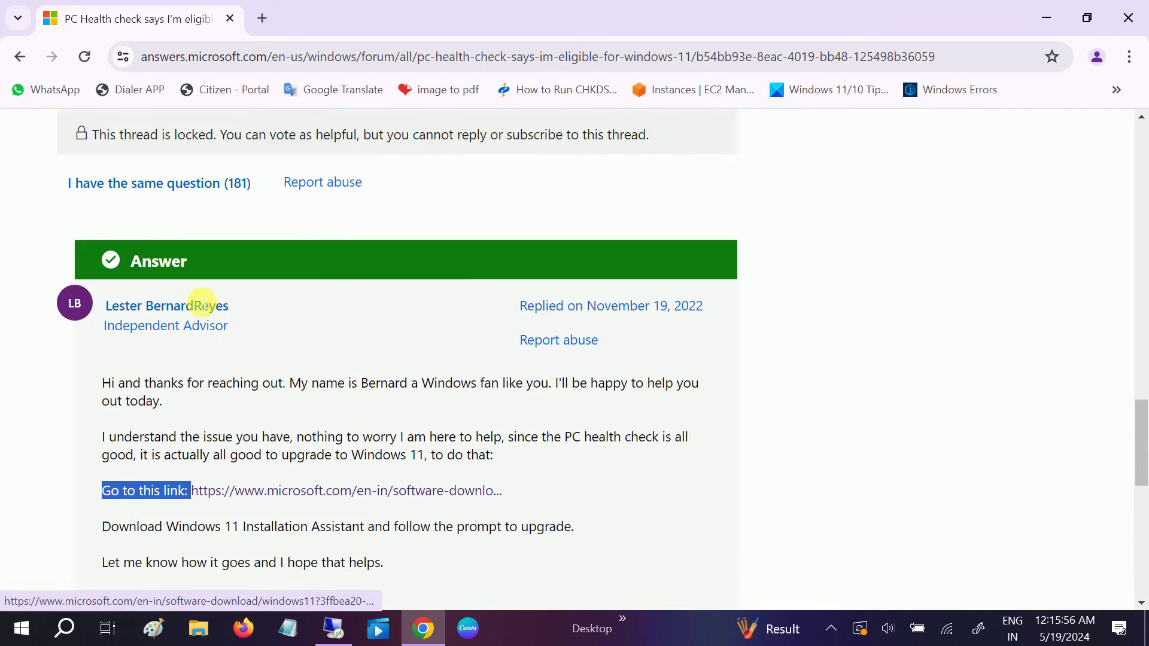
scroll(152, 356, "down", 1)
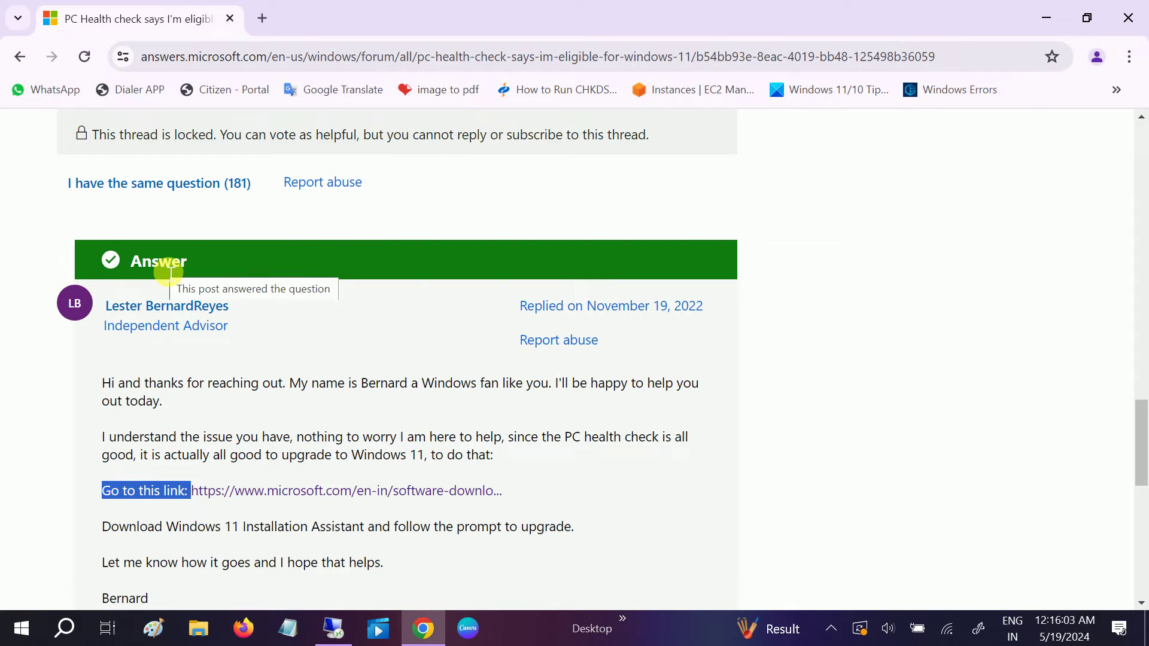
scroll(174, 270, "down", 3)
left_click(203, 335)
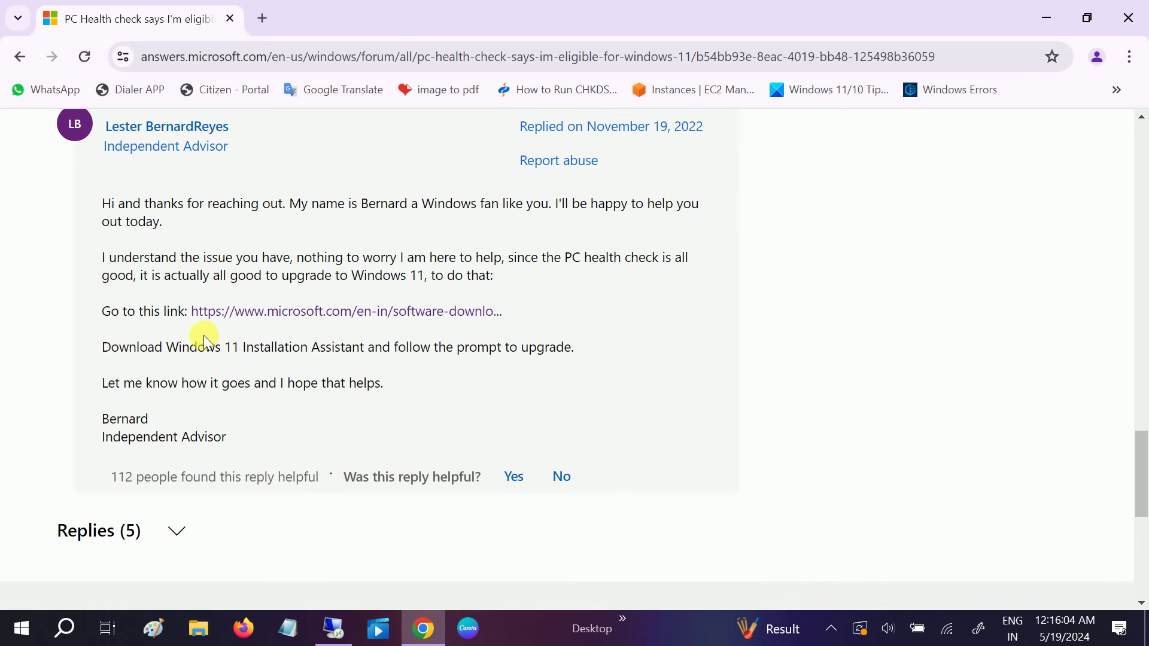
right_click(257, 319)
left_click(290, 340)
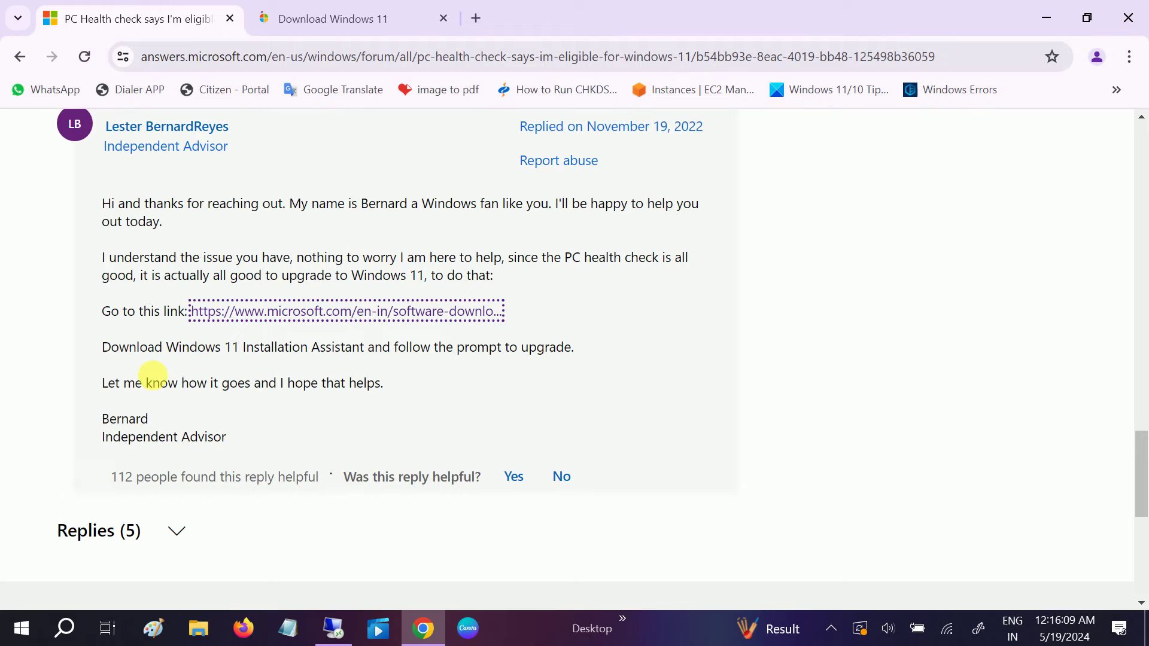
left_click_drag(172, 353, 375, 355)
key("ctrl+c")
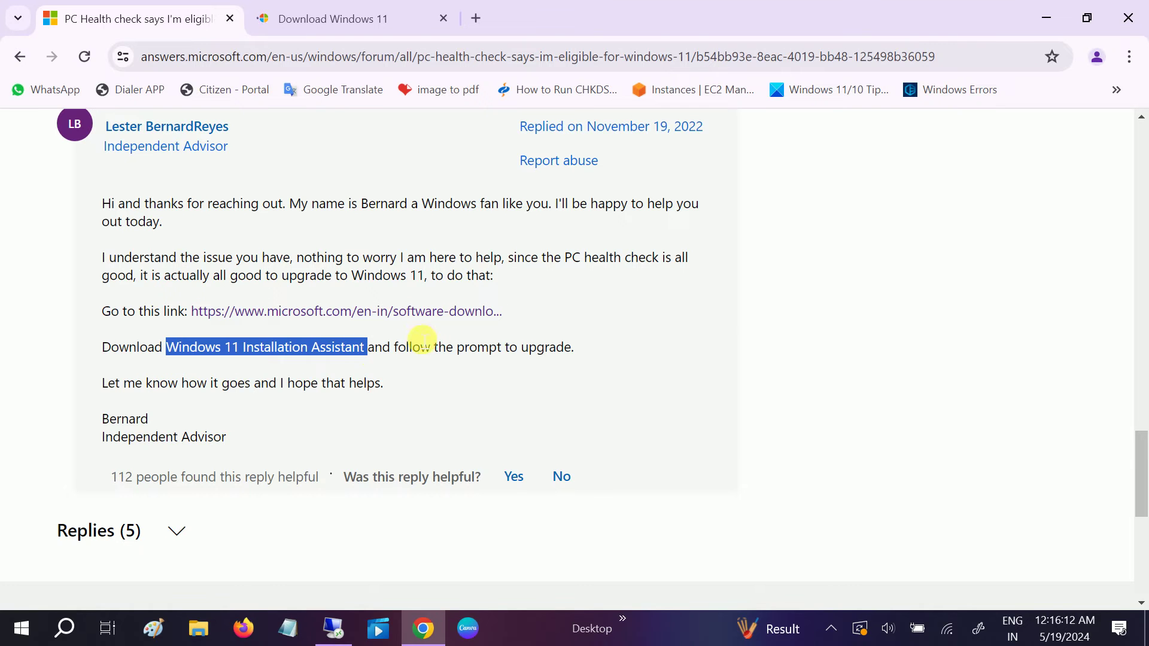
left_click(476, 18)
Google 'windows 11 installation assistant' and open Microsoft's Download Windows 11 result
left_click(277, 65)
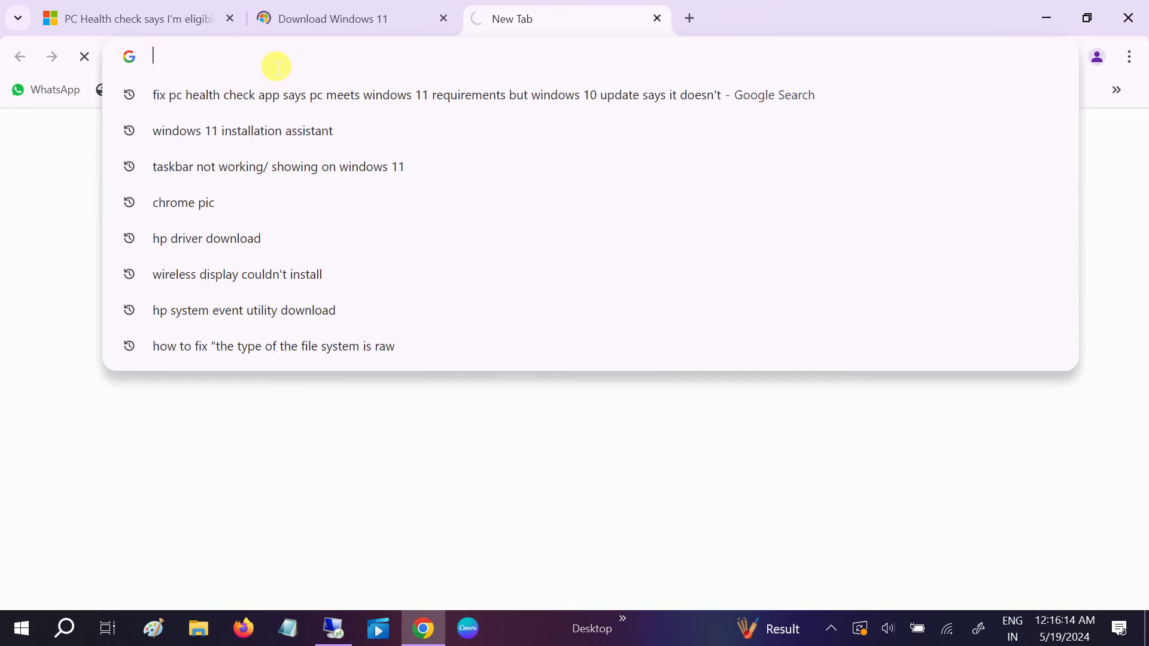
key("ctrl+v")
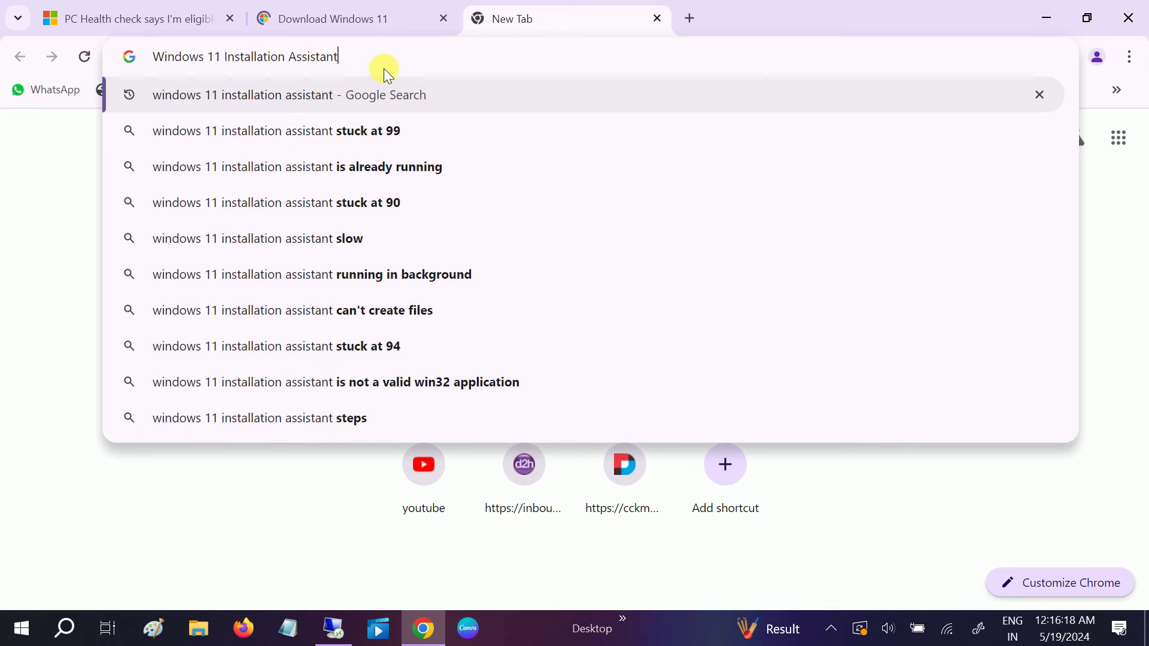
key("Return")
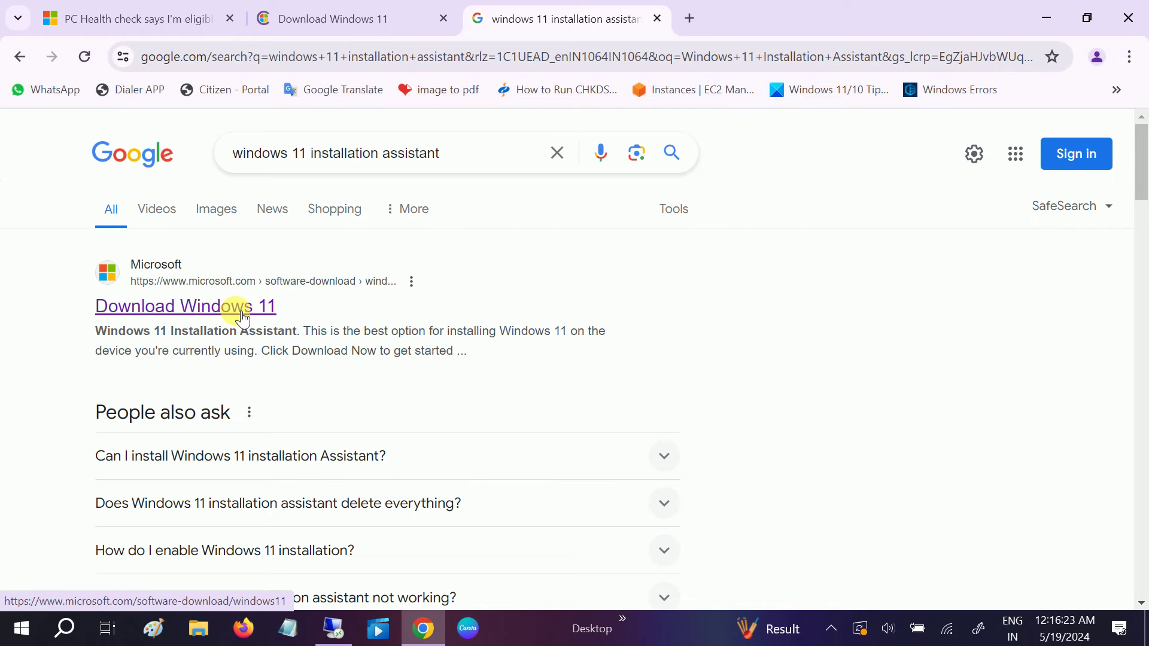
left_click(314, 303)
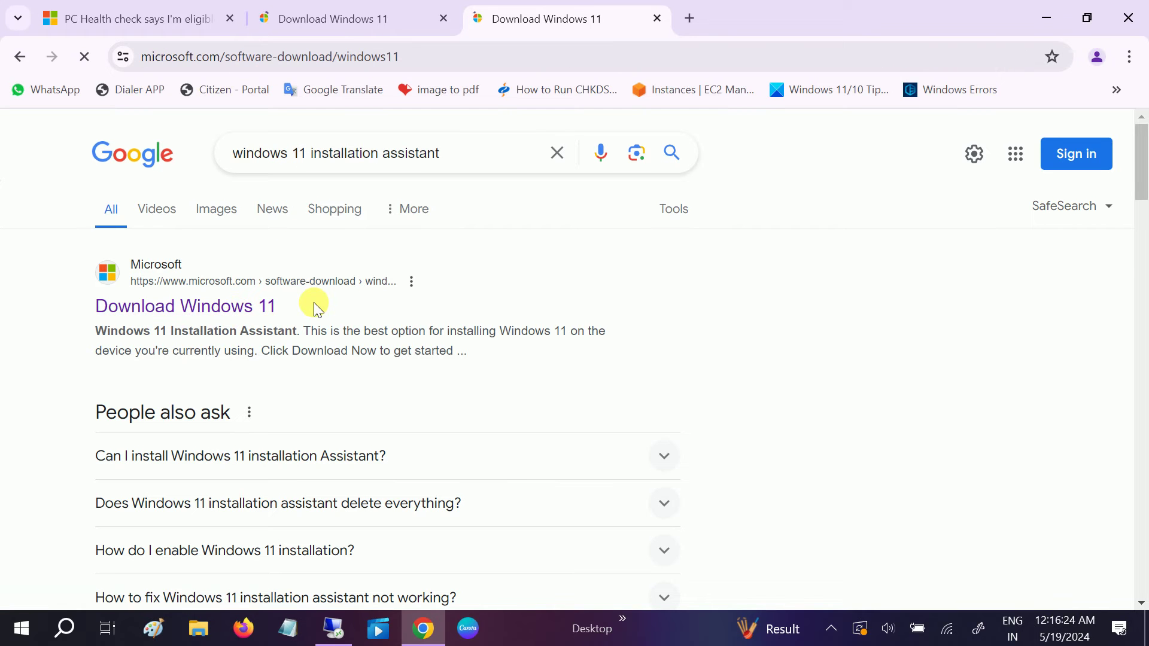
On the earlier Download Windows 11 tab, download Windows11InstallationAssistant.exe (4.0 MB) with Download Now
left_click(347, 19)
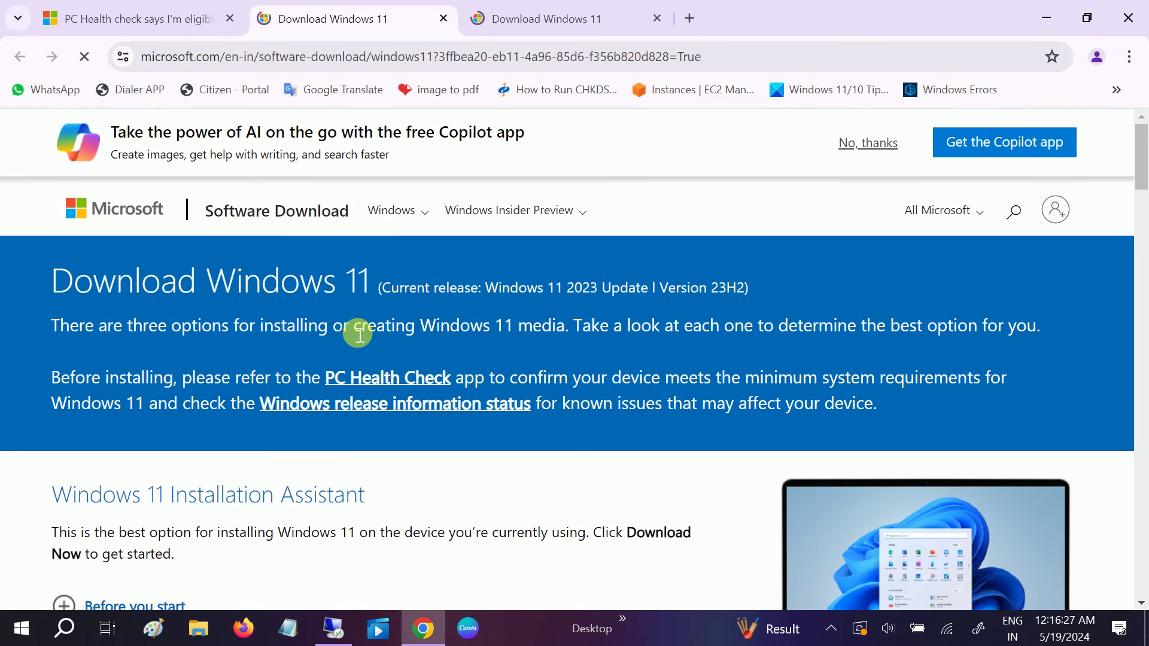
scroll(383, 221, "down", 3)
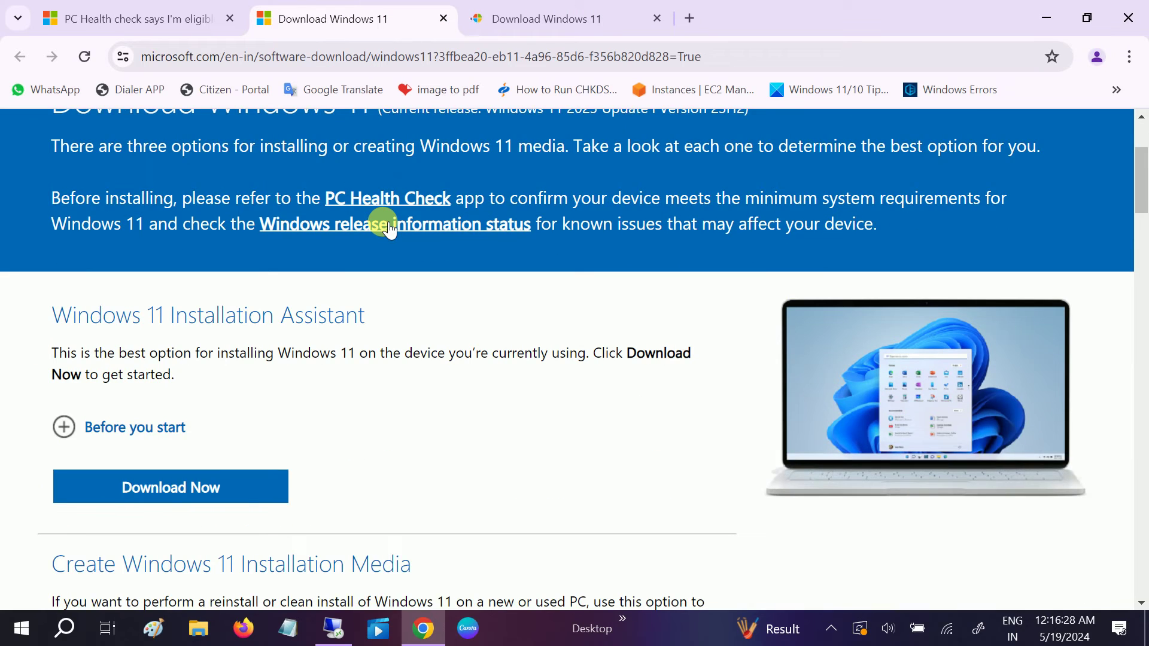
left_click_drag(46, 223, 332, 199)
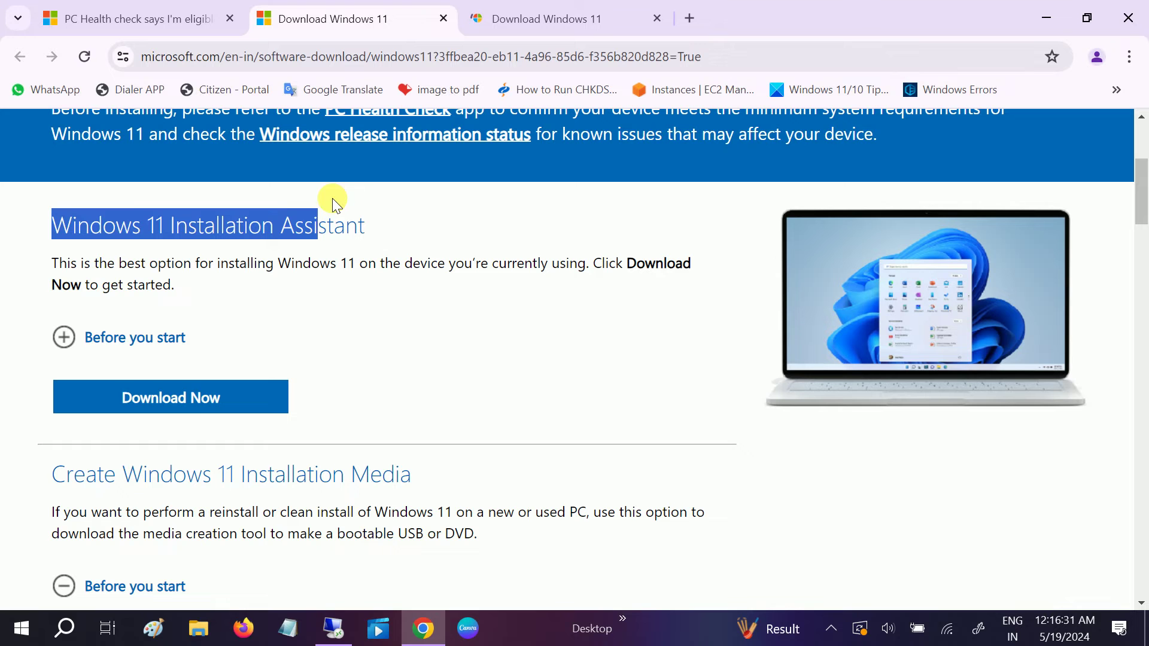
left_click(236, 398)
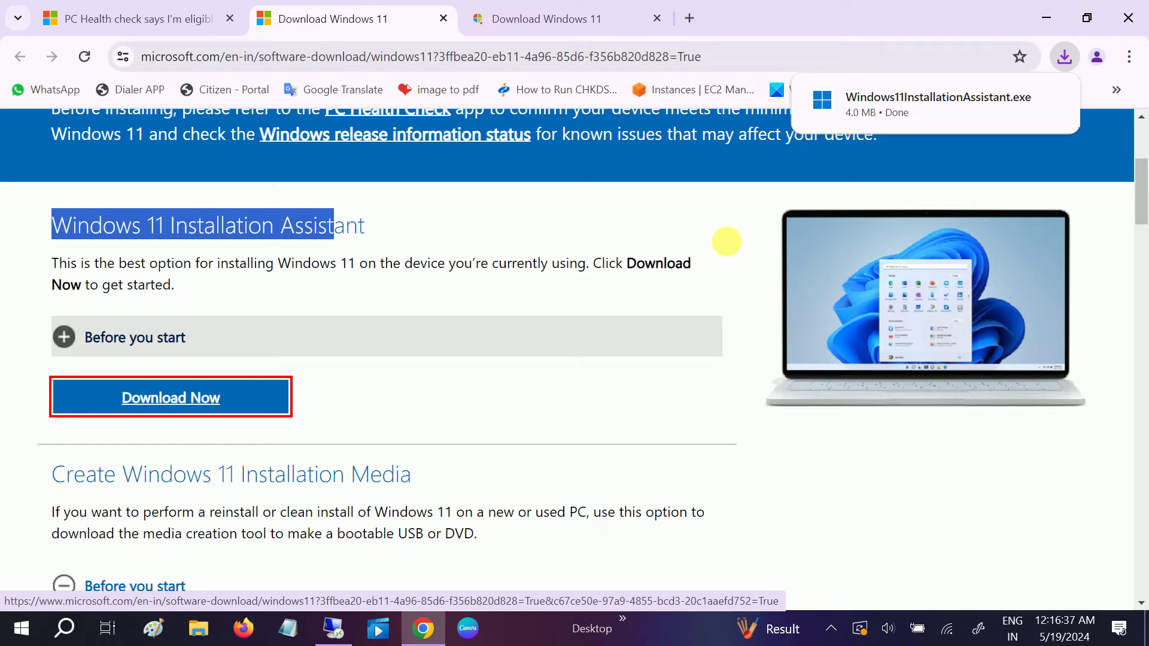
Launch the downloaded Windows11InstallationAssistant.exe from Chrome's download bubble
left_click(1051, 103)
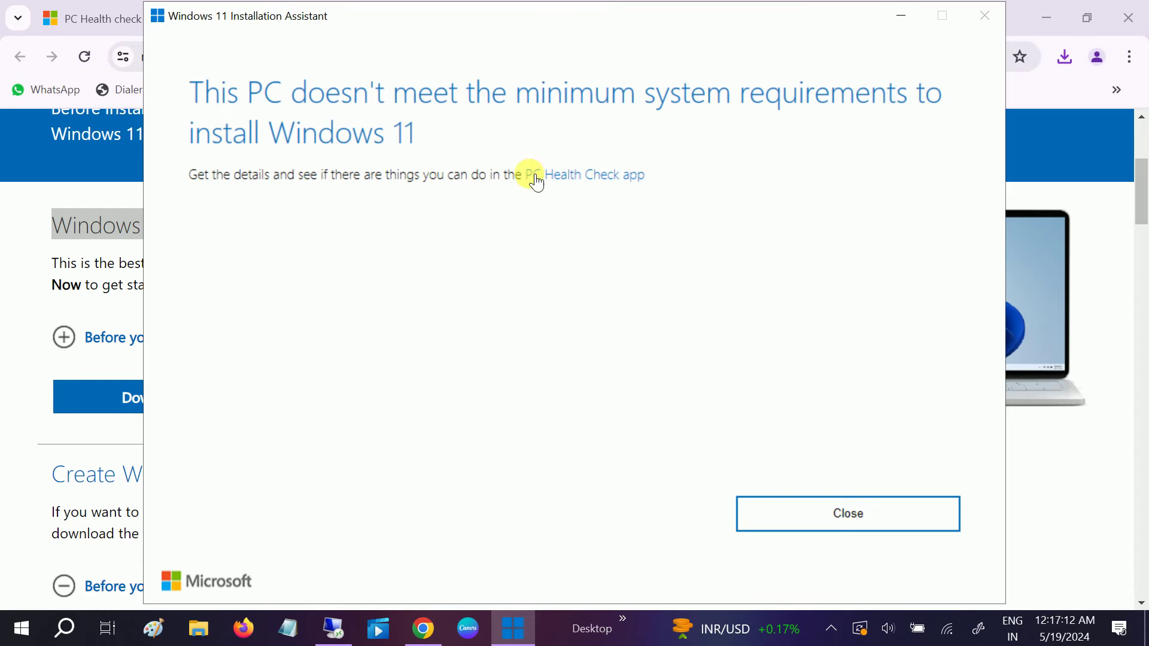
Download the PC Health Check setup (13.6 MB) and show Chrome's recent downloads list
left_click(587, 180)
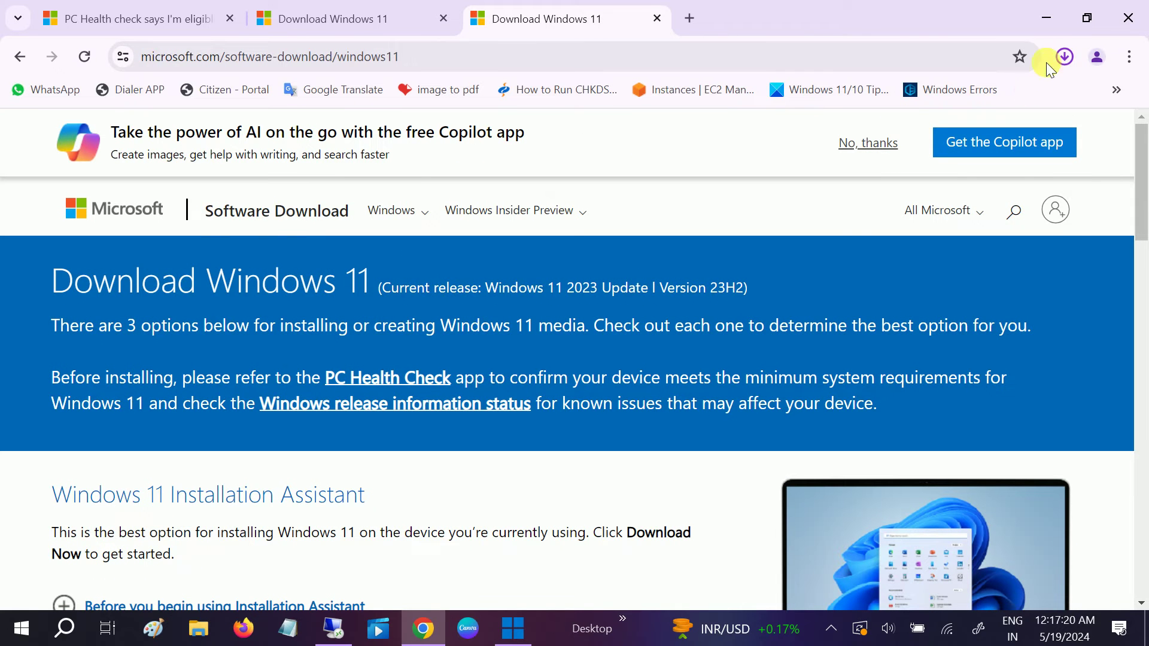
left_click(1064, 57)
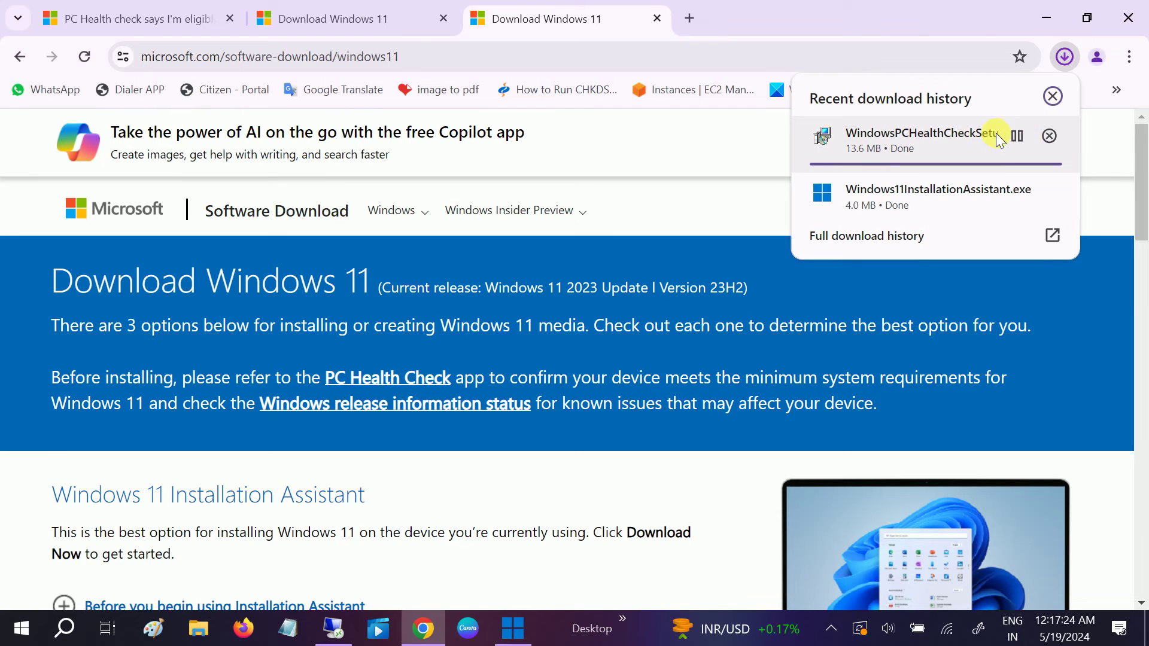
Back on the Download Windows 11 page, request the Windows 11 (multi-edition ISO) disk image
left_click(325, 22)
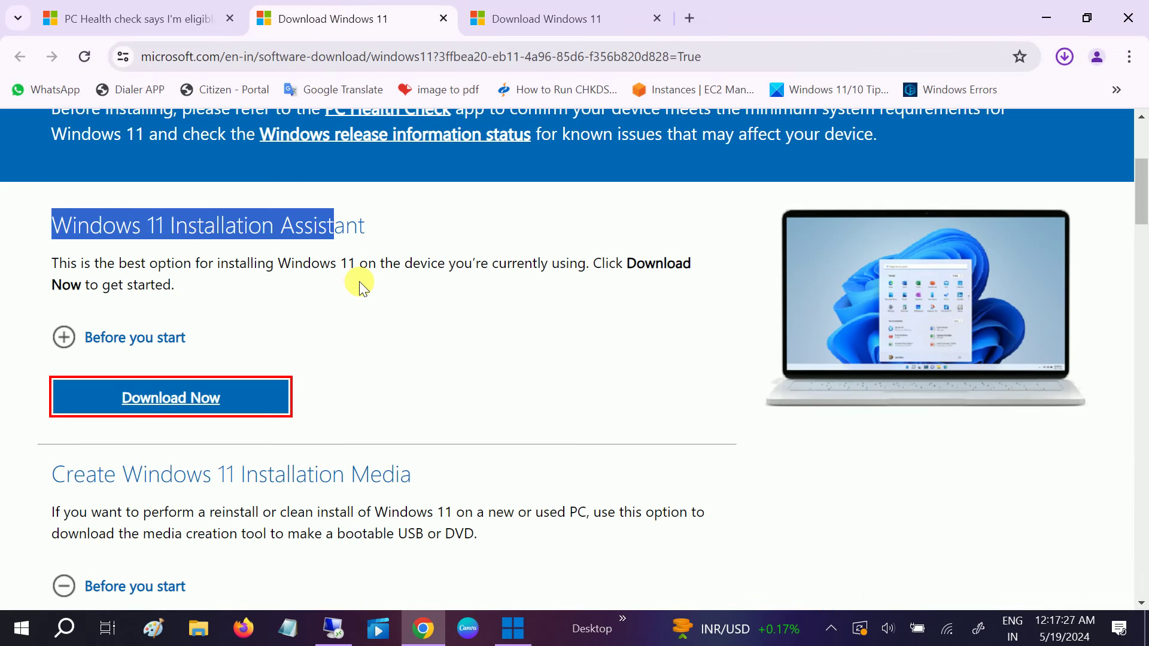
left_click(250, 266)
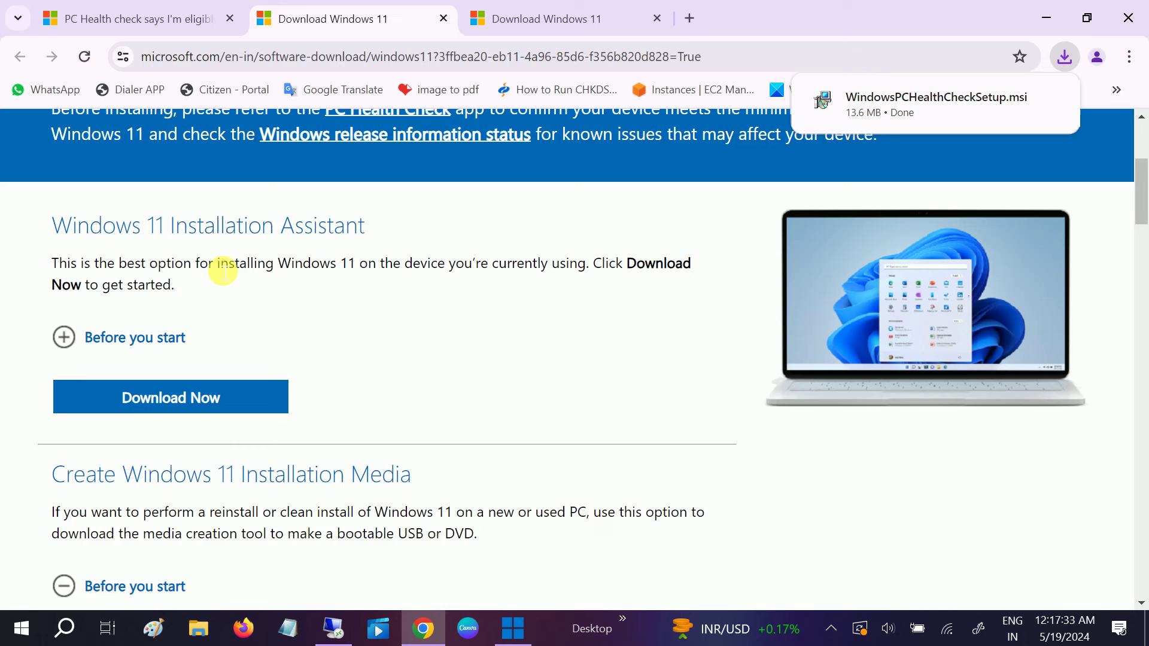
scroll(223, 272, "down", 10)
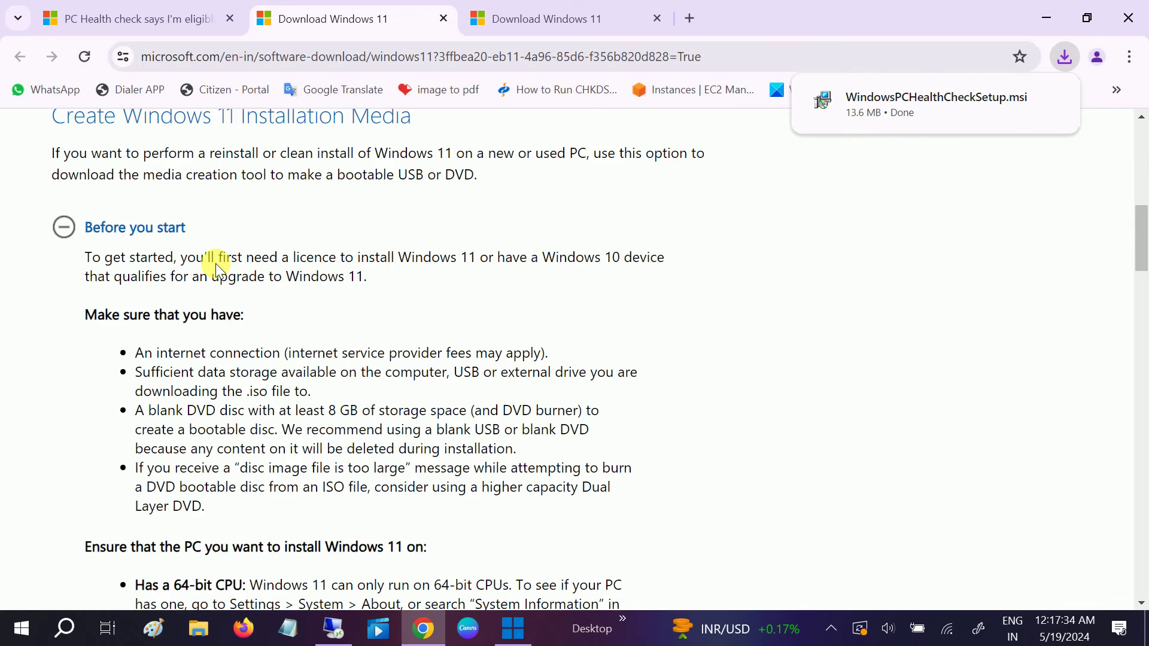
scroll(218, 270, "down", 15)
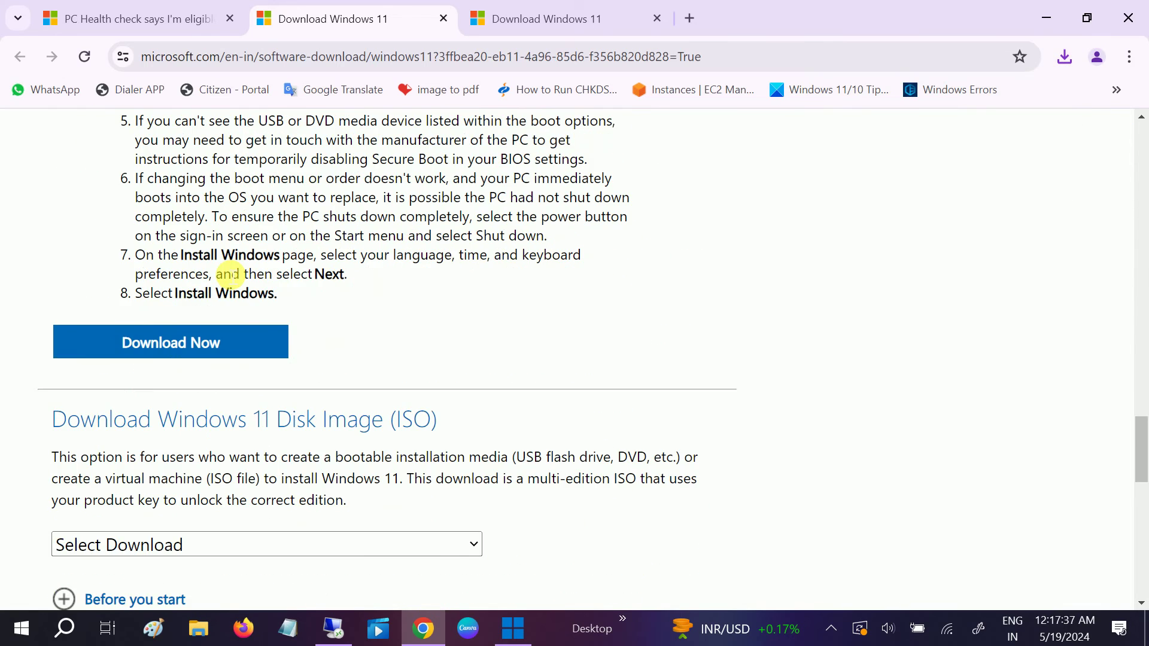
scroll(229, 275, "down", 3)
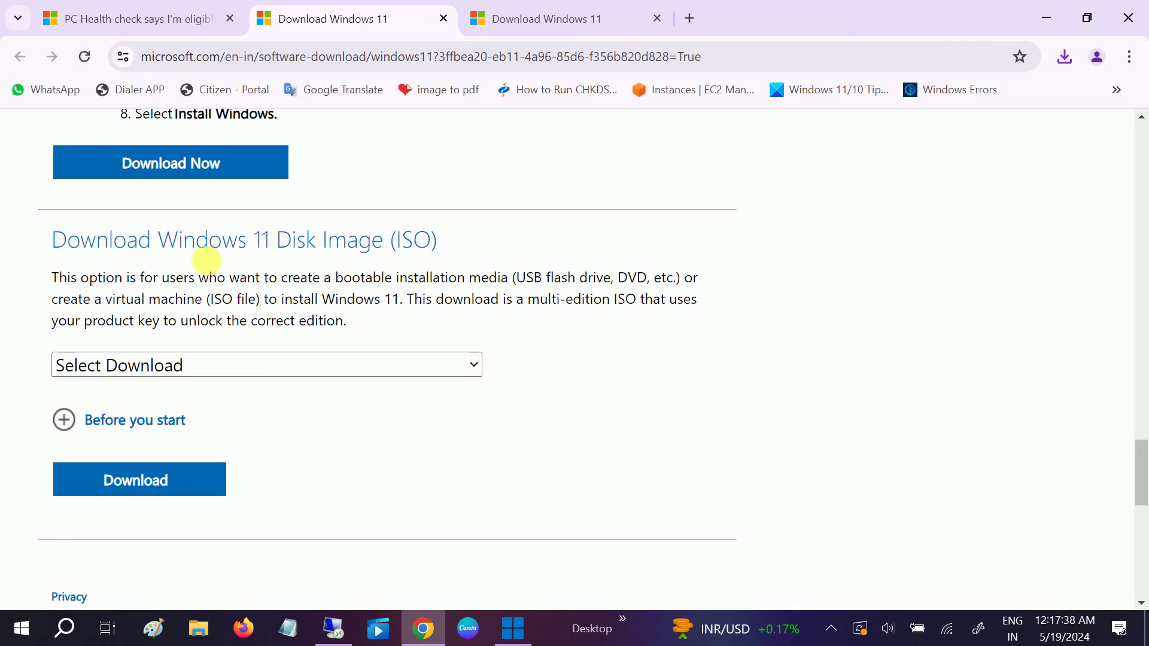
left_click_drag(54, 239, 390, 249)
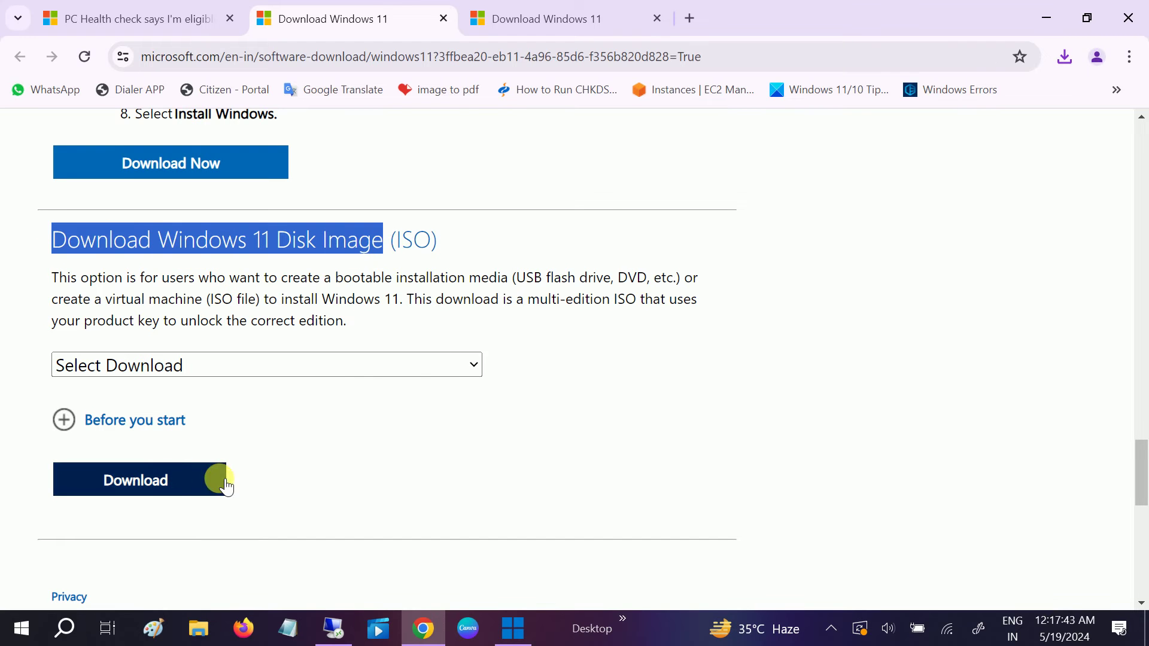
left_click(201, 490)
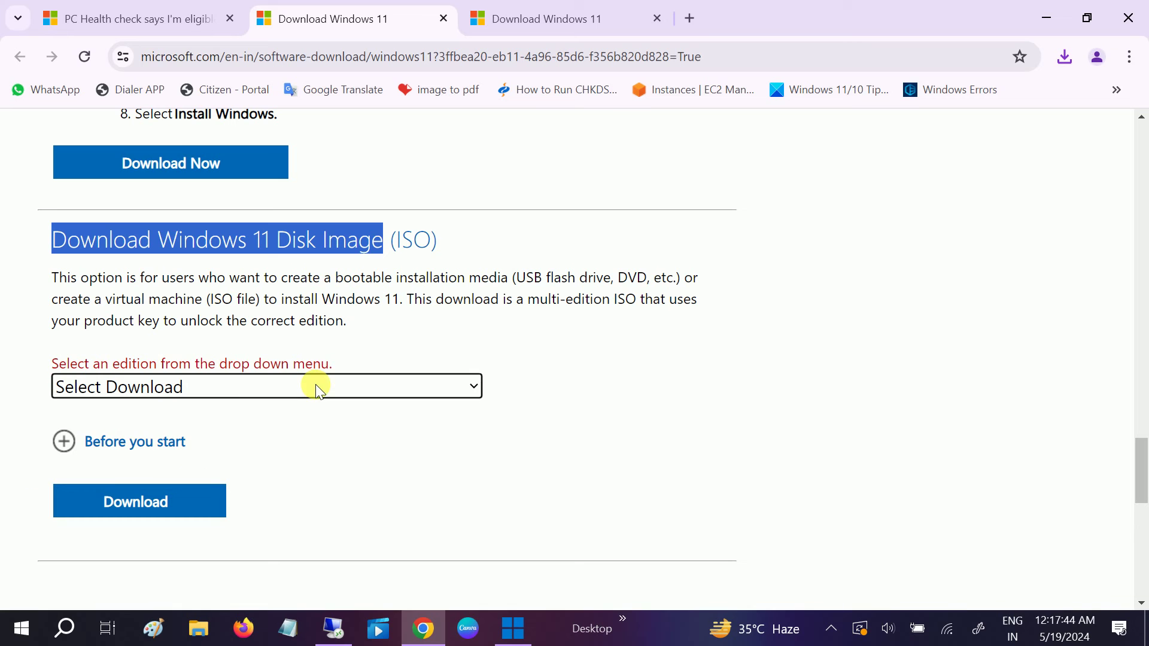
left_click(315, 387)
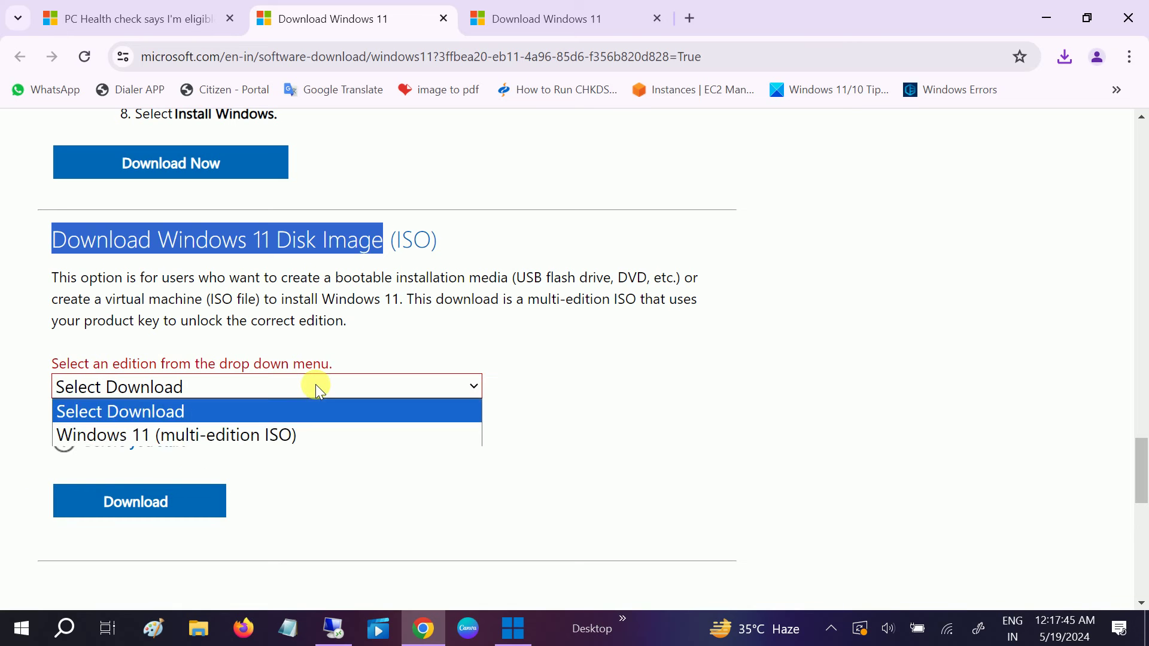
left_click(242, 427)
left_click(199, 500)
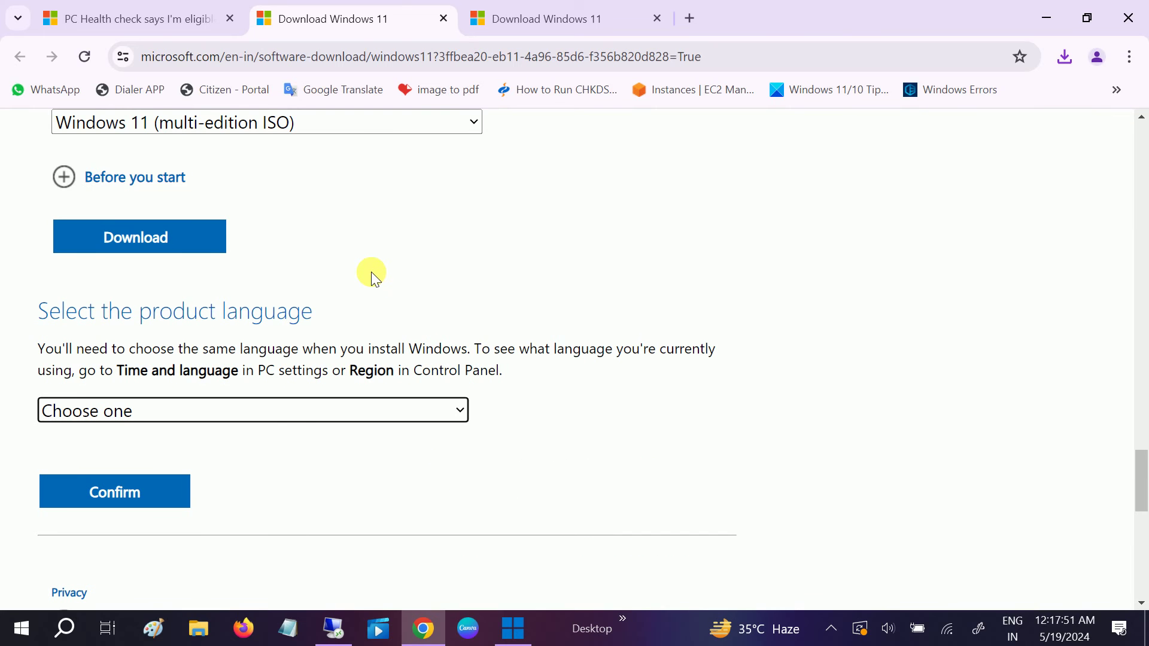
Choose English International as the product language and confirm it
left_click(261, 413)
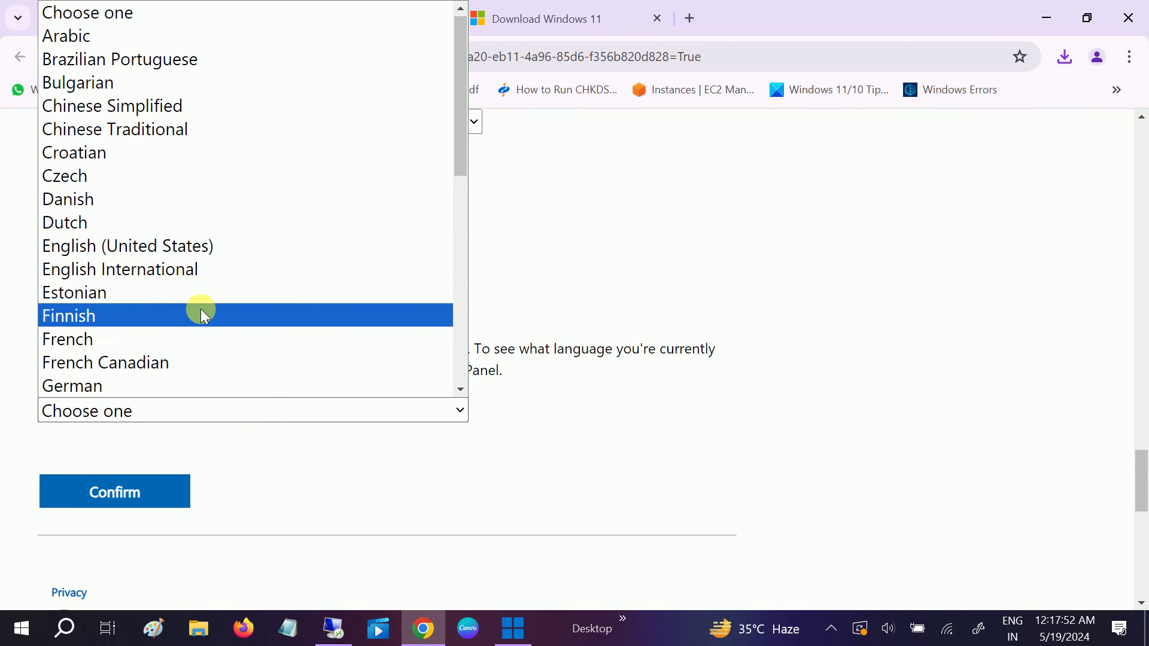
left_click(174, 274)
left_click(154, 495)
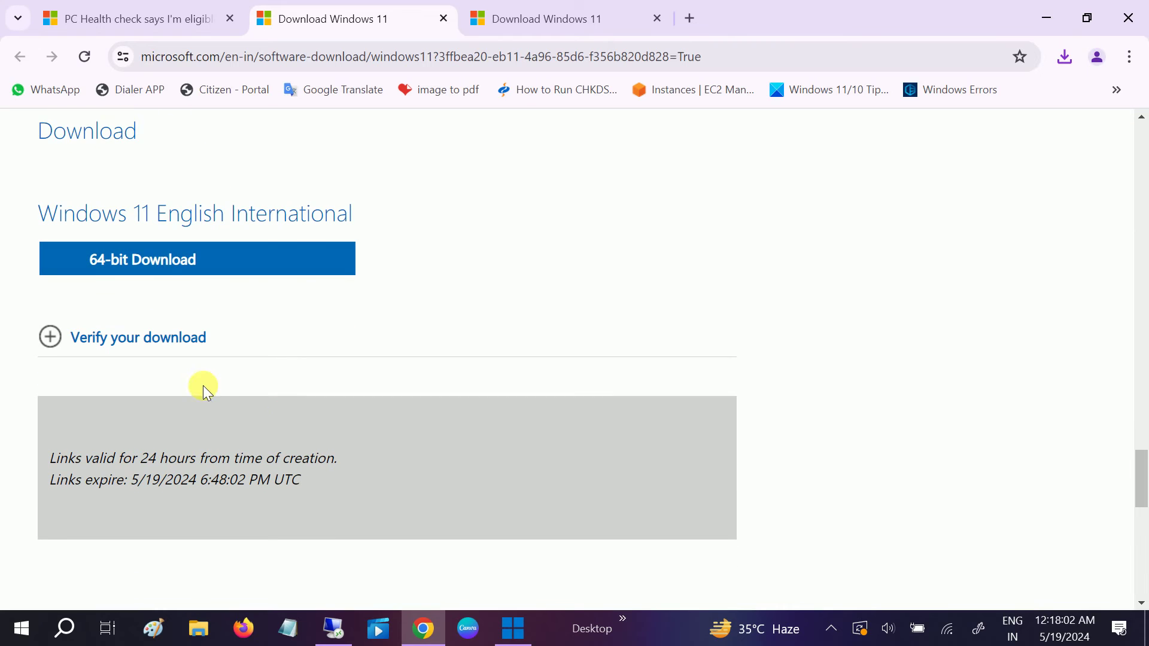
Start the 64-bit Windows 11 ISO download, dismiss the requirements warning, then pause it in Downloads
left_click(180, 259)
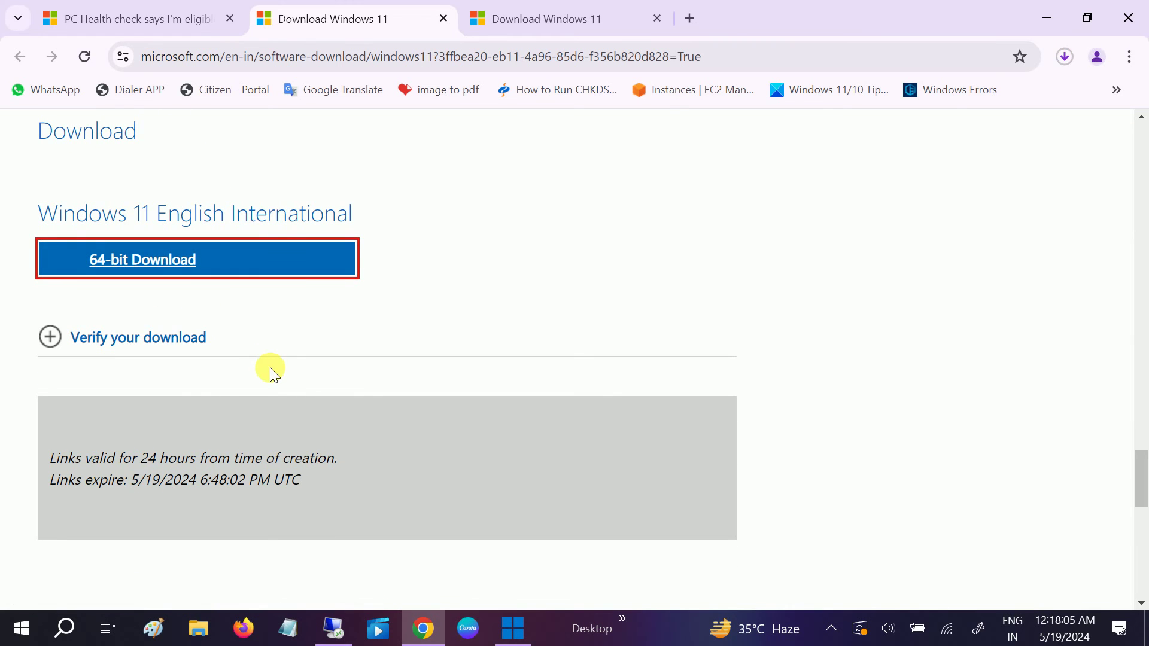
left_click(179, 259)
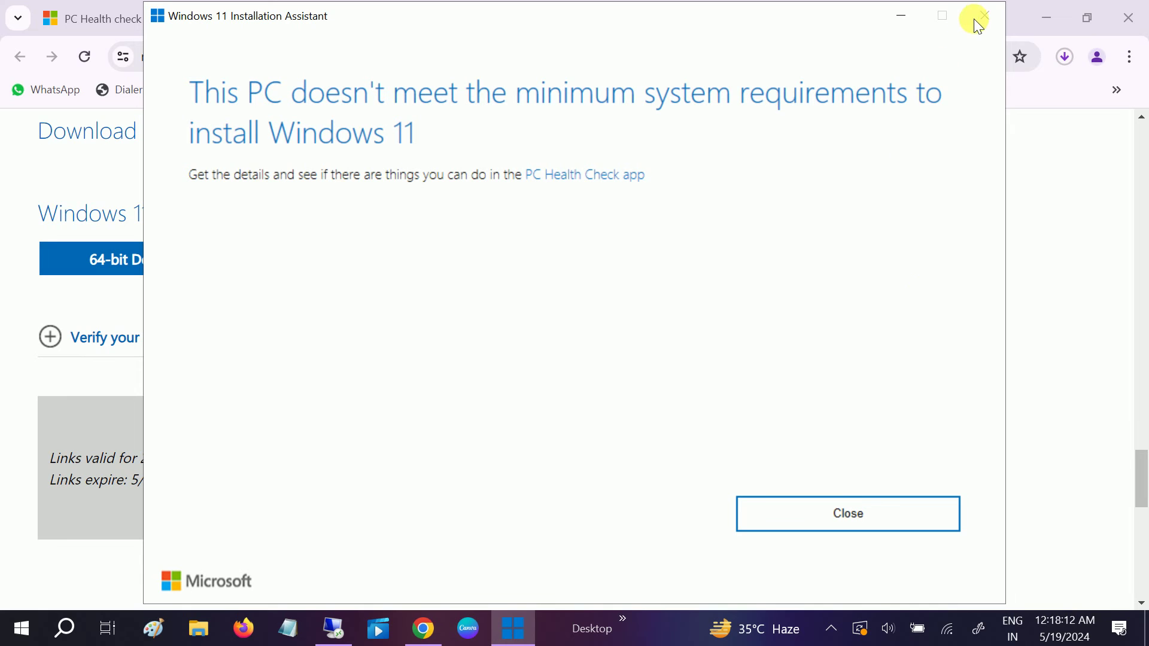
left_click(867, 513)
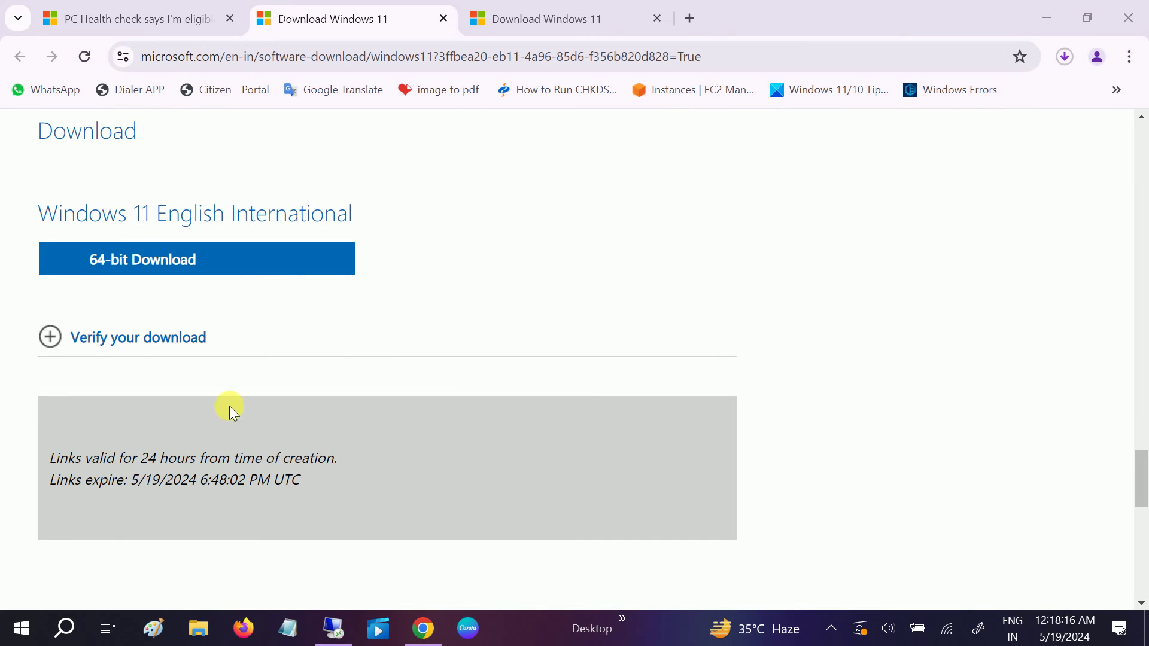
left_click(1064, 56)
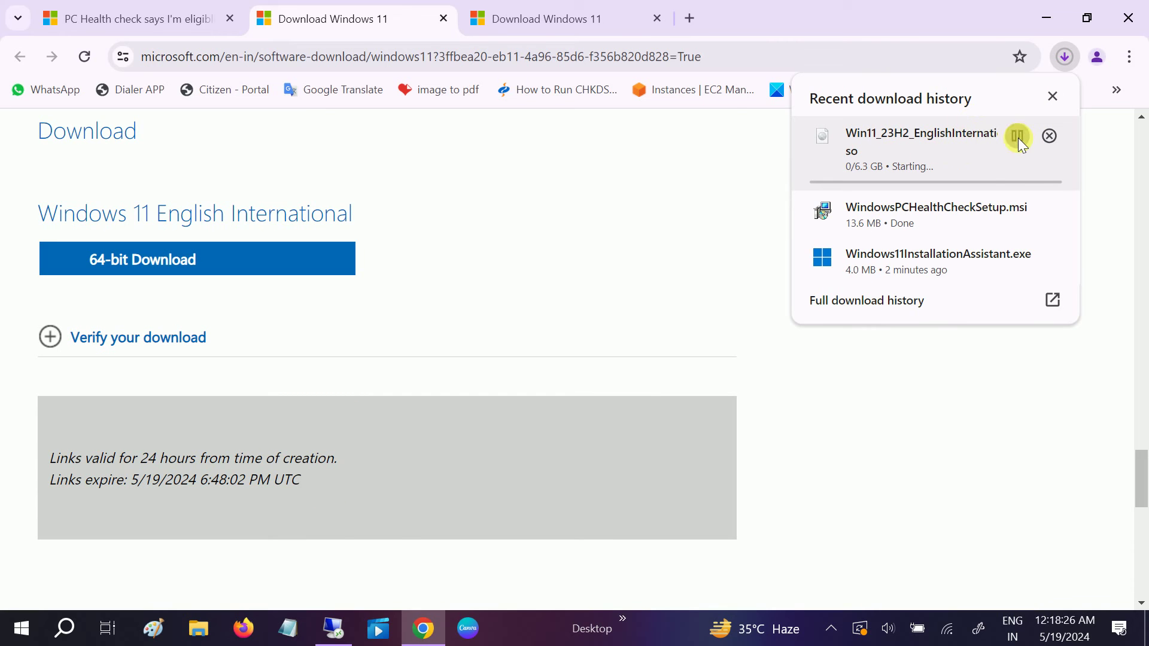
left_click(1018, 137)
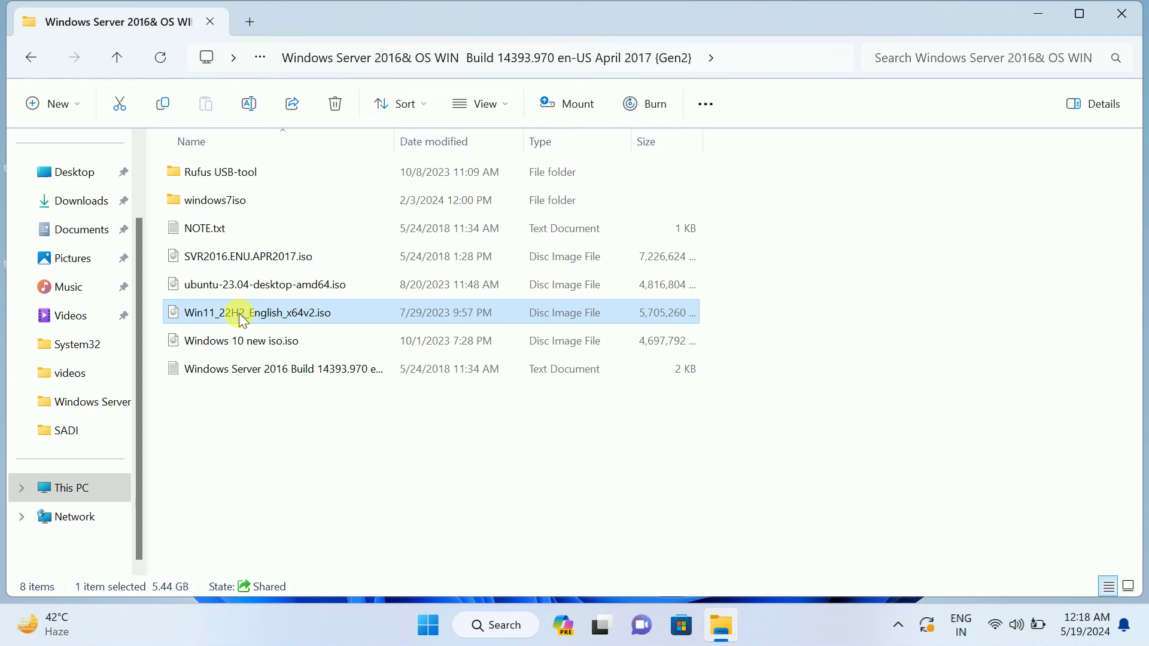
Mount Win11_22H2_English_x64v2.iso as DVD Drive (E:), allowing it past the security warning
right_click(275, 317)
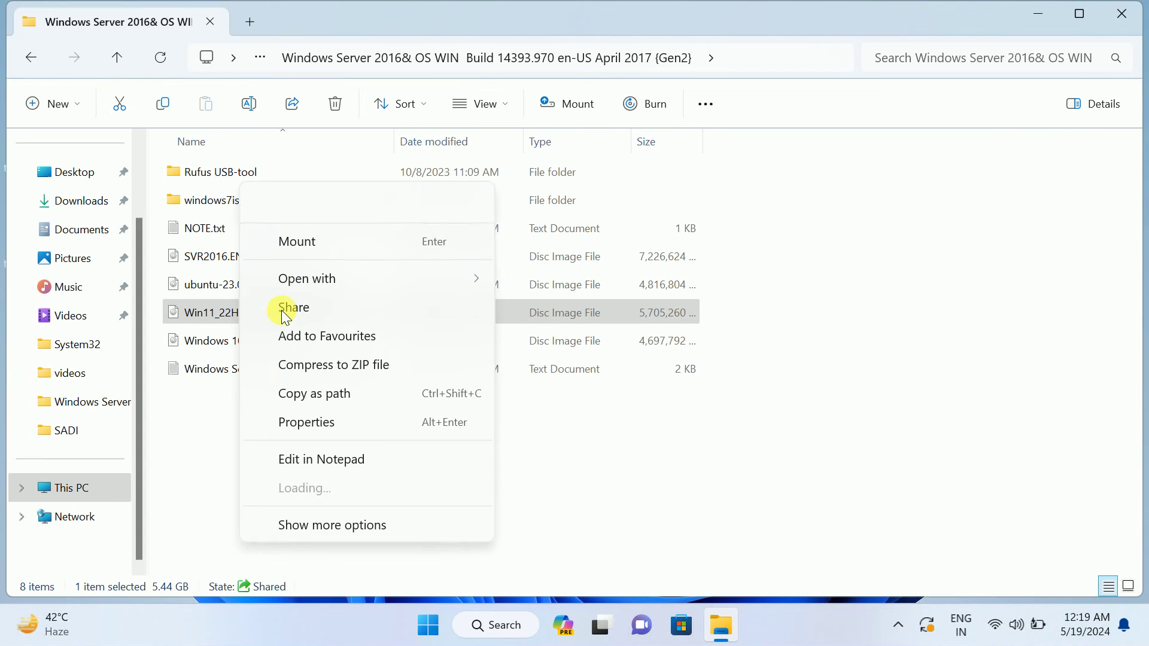
left_click(303, 244)
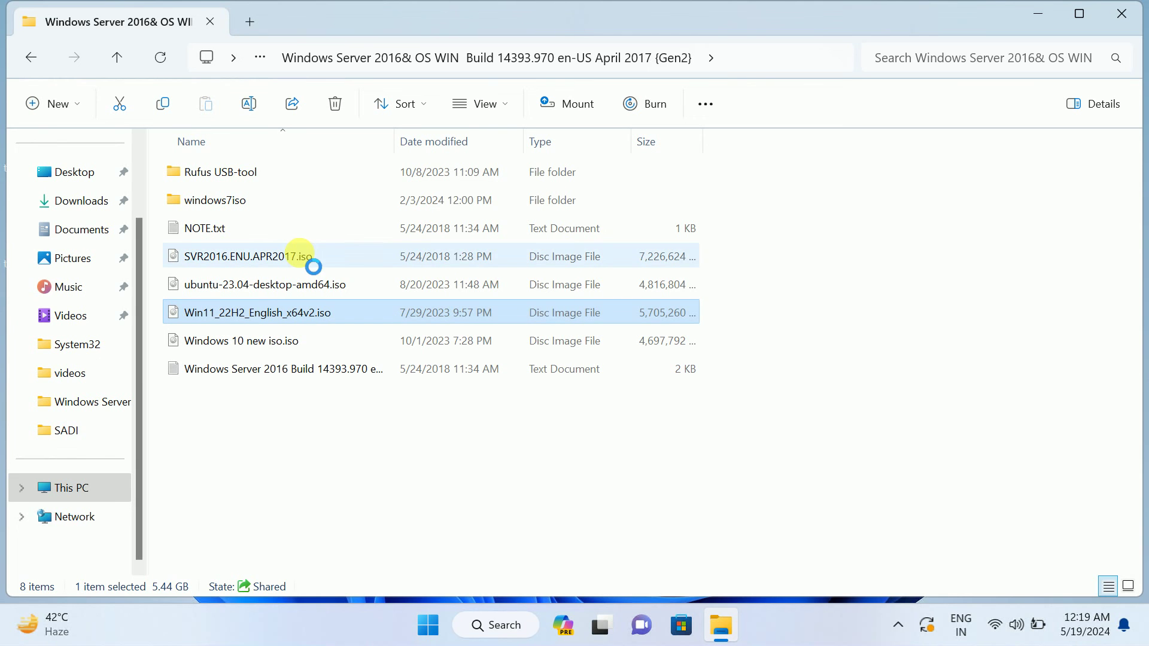
left_click(611, 338)
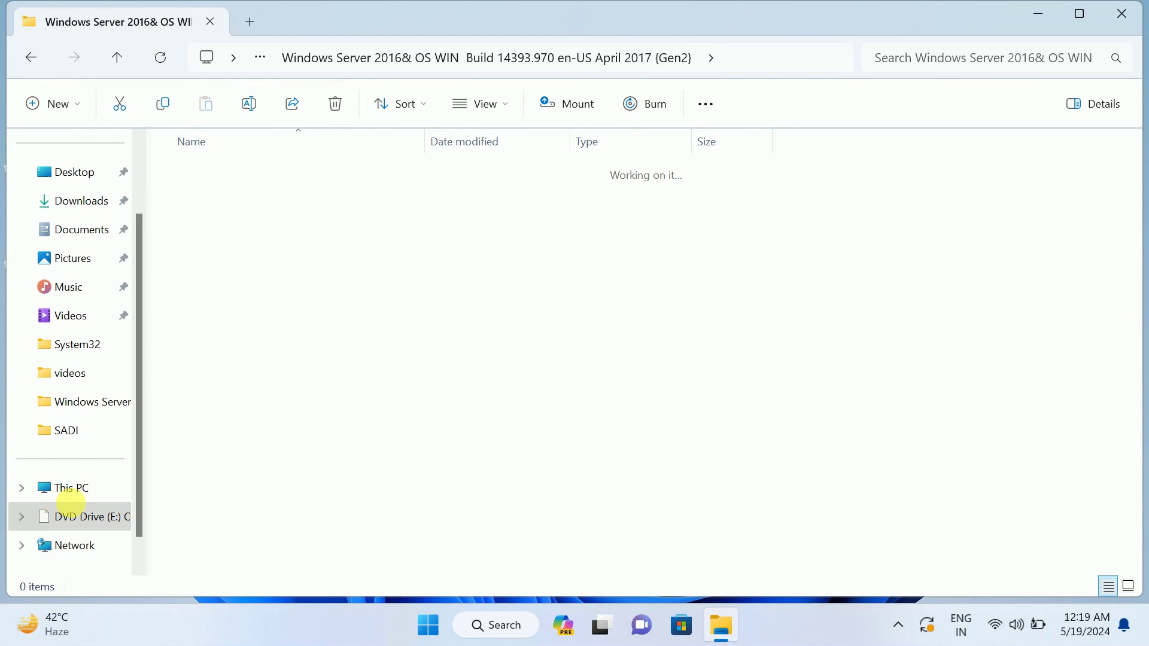
Open DVD Drive (E:) from This PC, declining the UAC prompt, to browse its setup files
left_click(75, 515)
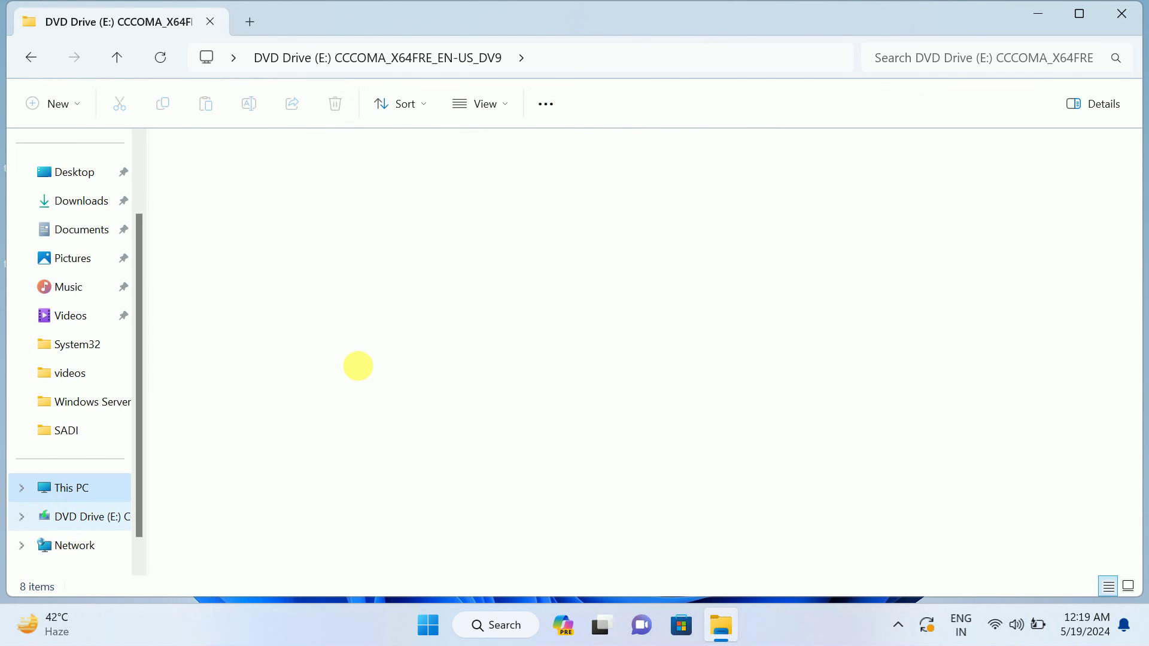
key("alt+Up")
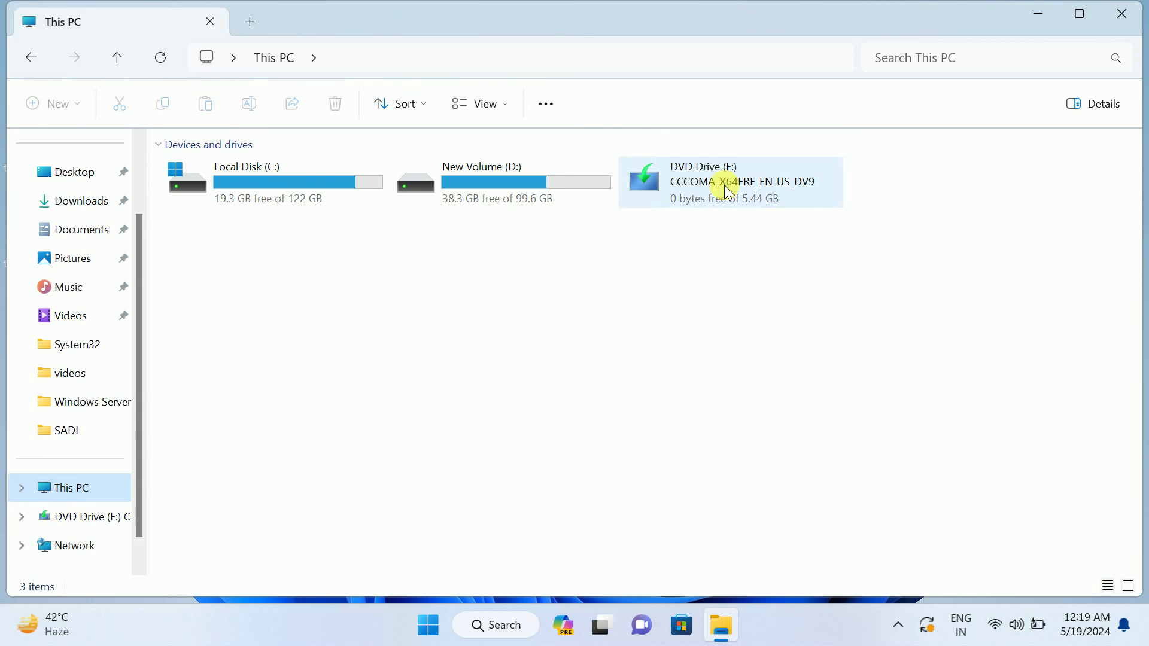
left_click(726, 190)
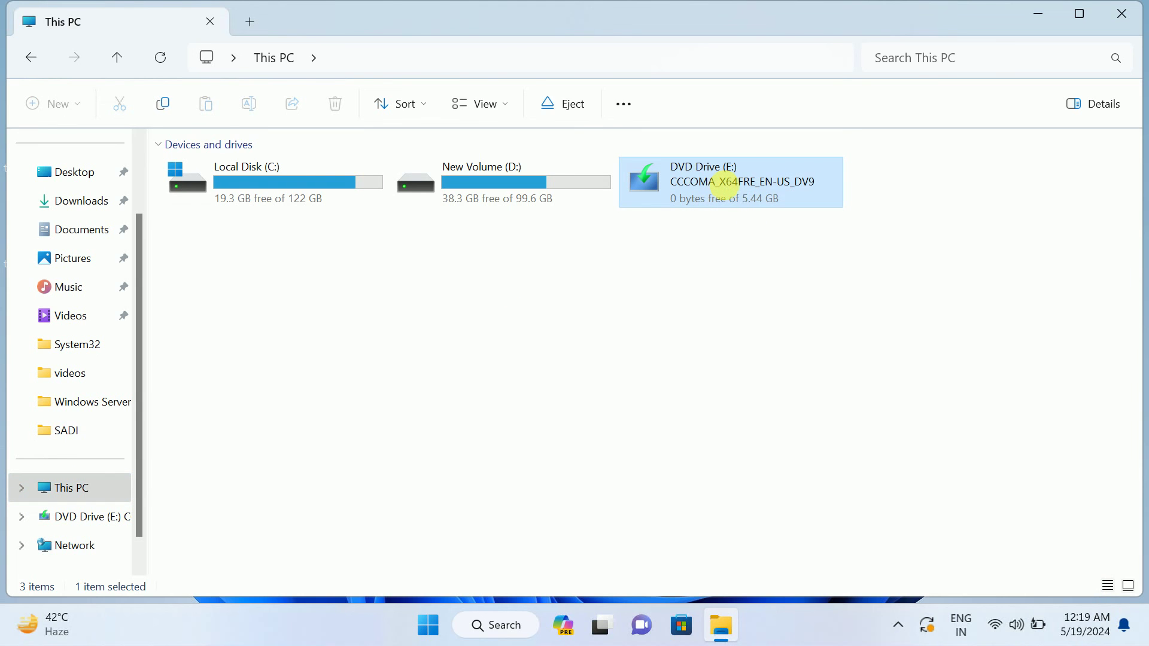
double_click(726, 185)
left_click(654, 467)
right_click(689, 172)
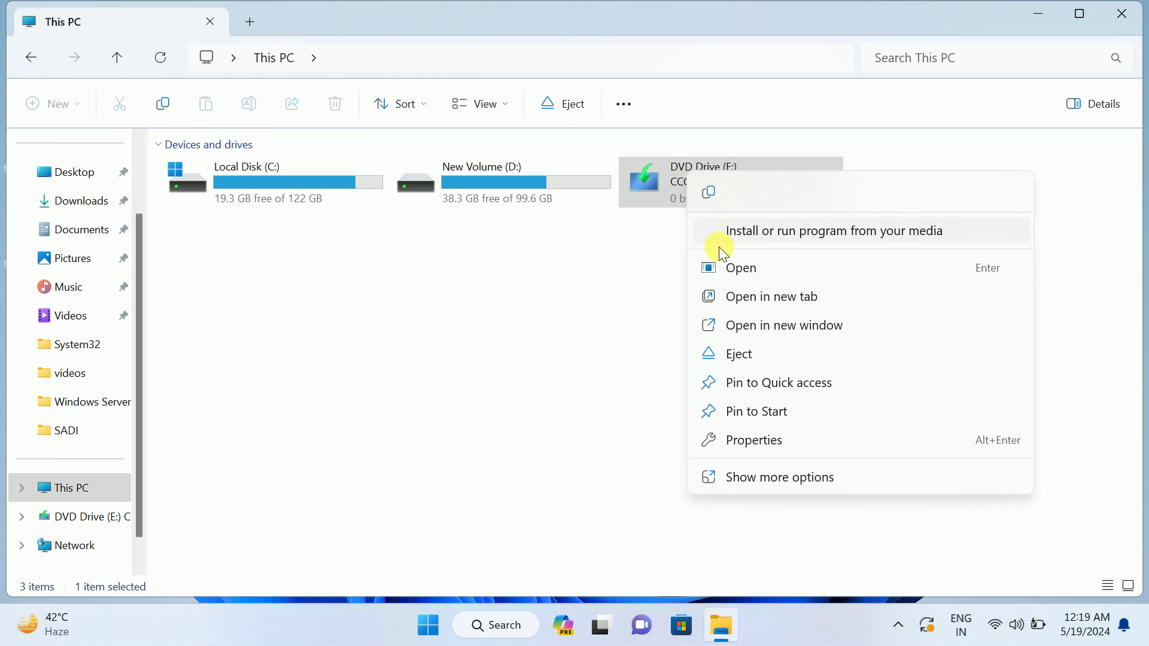
left_click(742, 268)
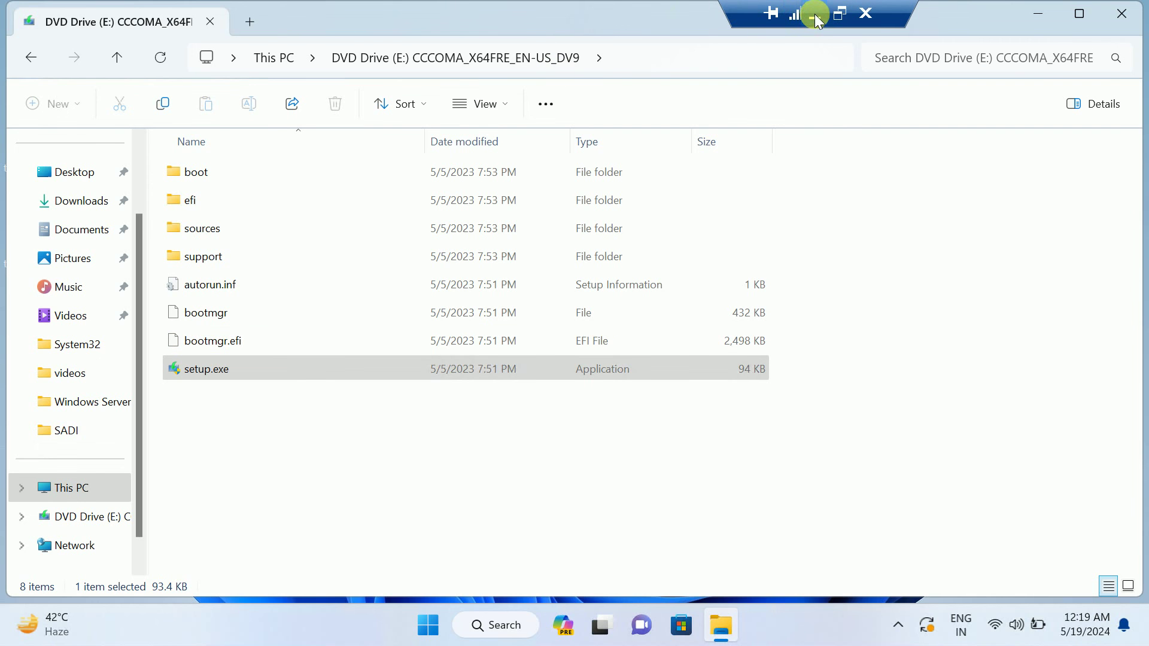
left_click(814, 18)
Return to the first tab, the Microsoft Community thread on PC Health Check eligibility
scroll(443, 353, "up", 15)
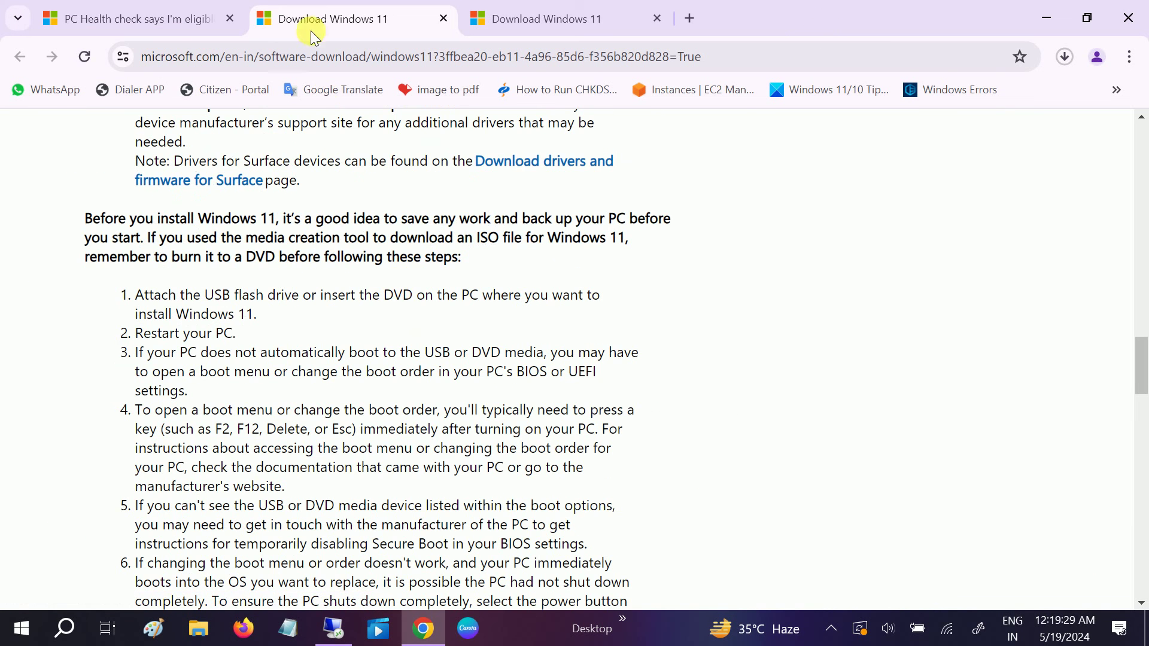
left_click(151, 18)
scroll(299, 163, "up", 5)
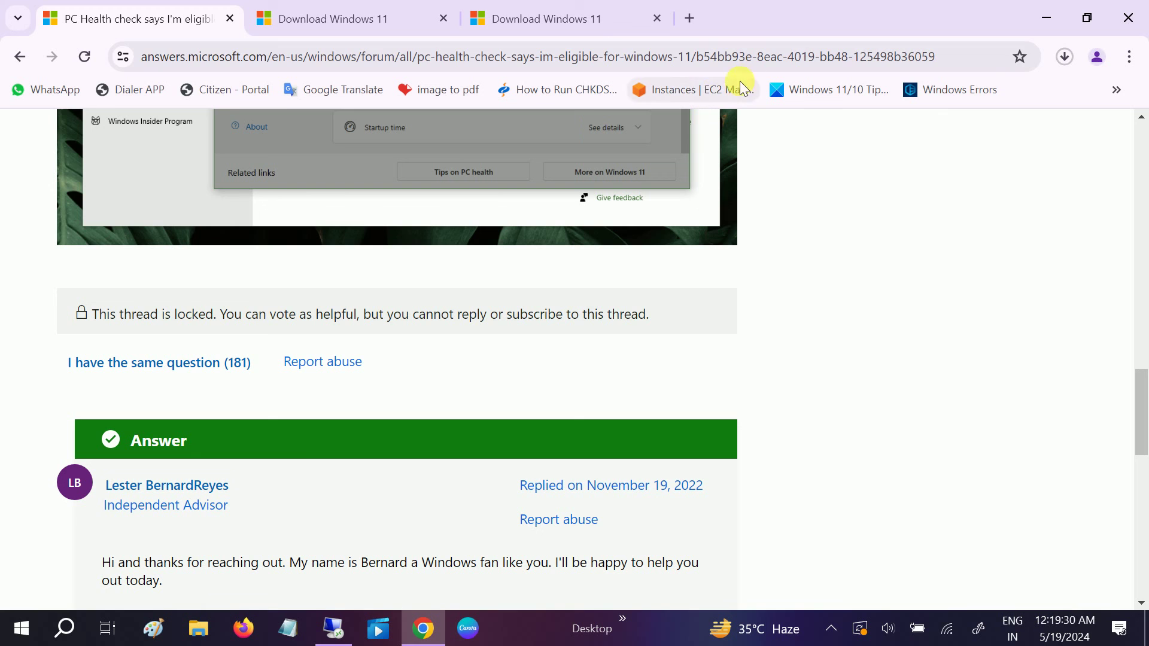
left_click(982, 62)
left_click(982, 62)
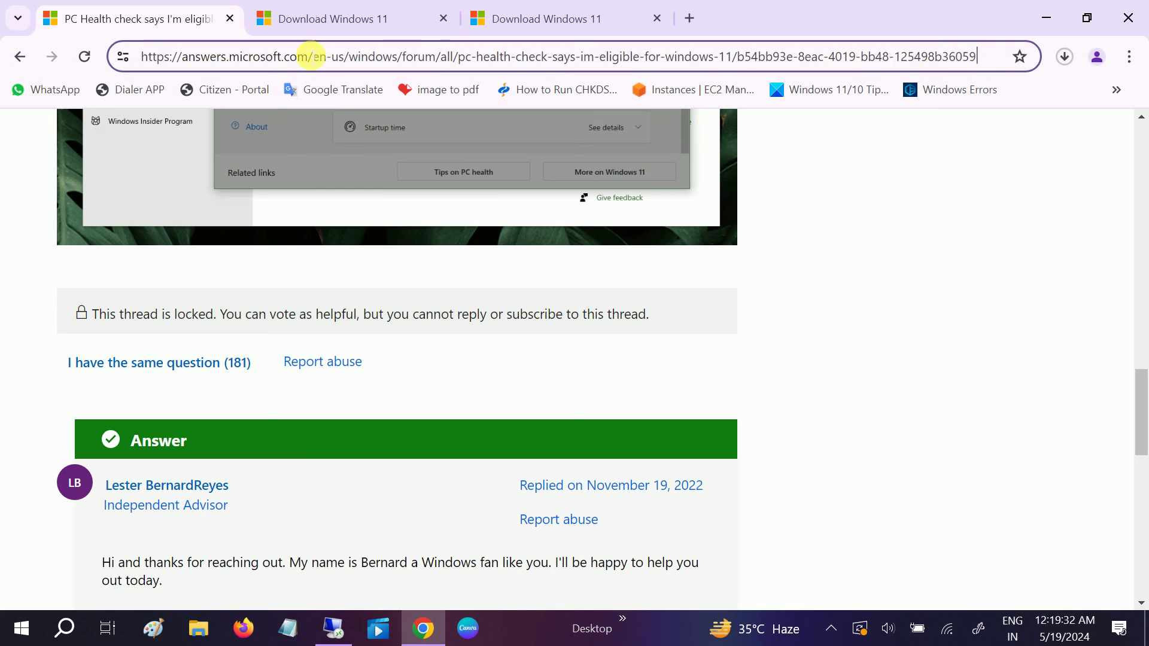